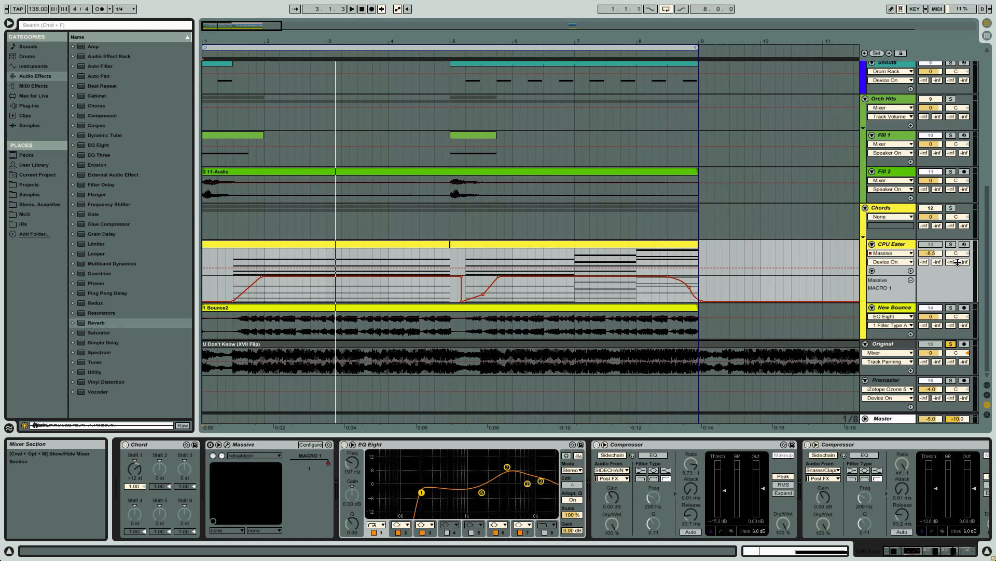
Step: Play the eight-bar loop of the arrangement from bar 1 and stop playback at its end
left_click(365, 10)
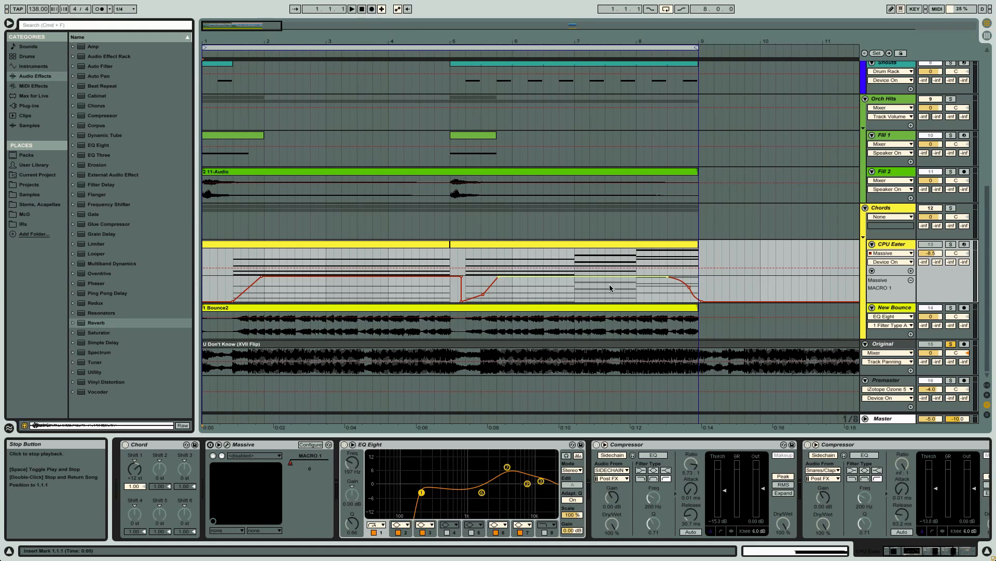
key("space")
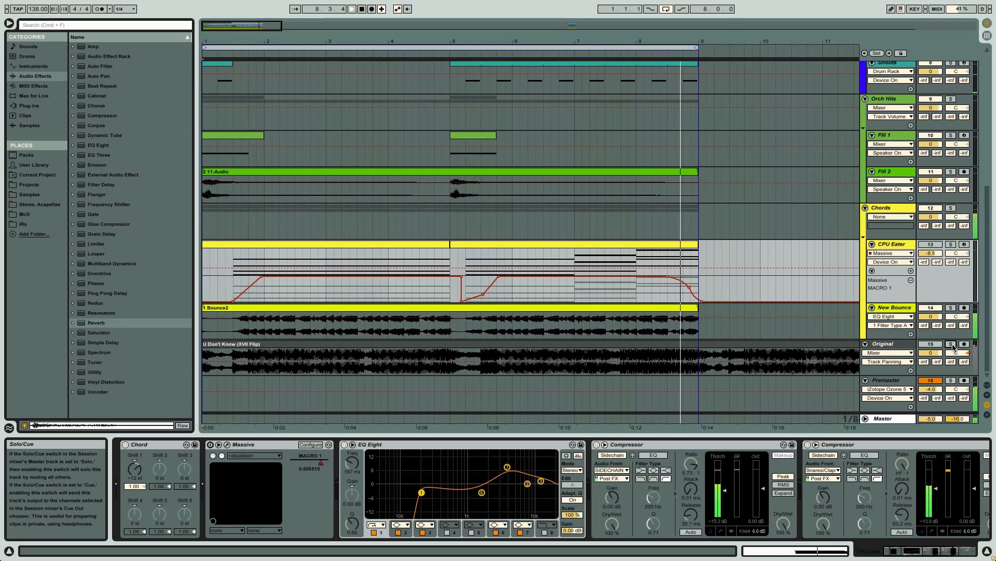
key("space")
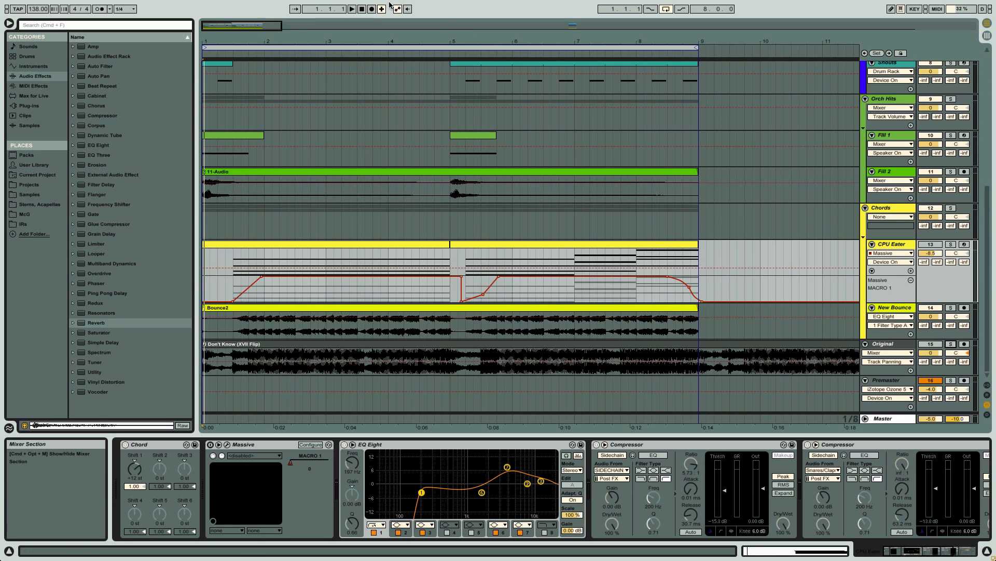
Step: Look over the drum, fill and chord tracks, and view the Massive synth's settings on the CPU Eater track
scroll(482, 171, "up", 1)
scroll(487, 176, "up", 5)
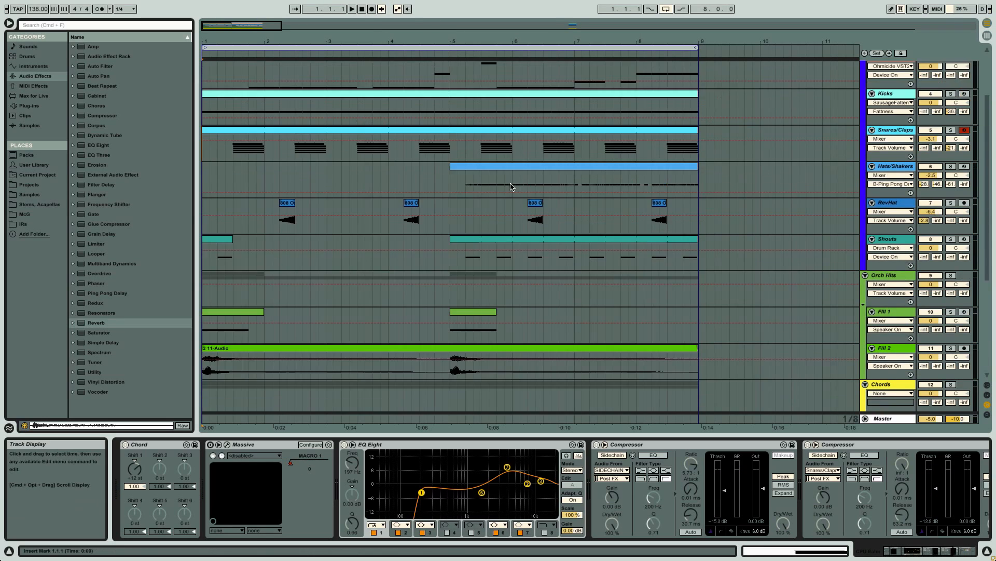
scroll(511, 188, "down", 2)
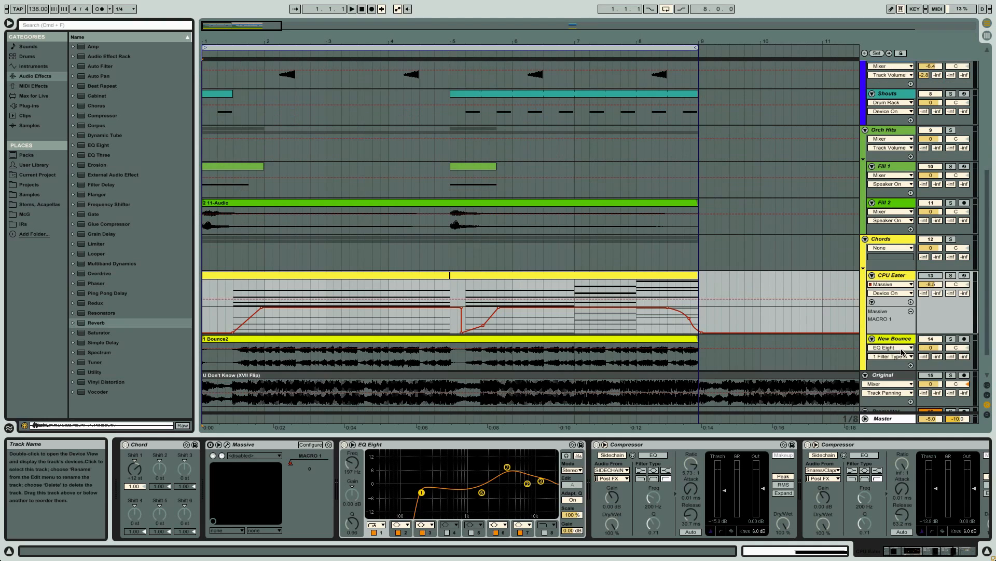
scroll(909, 358, "down", 2)
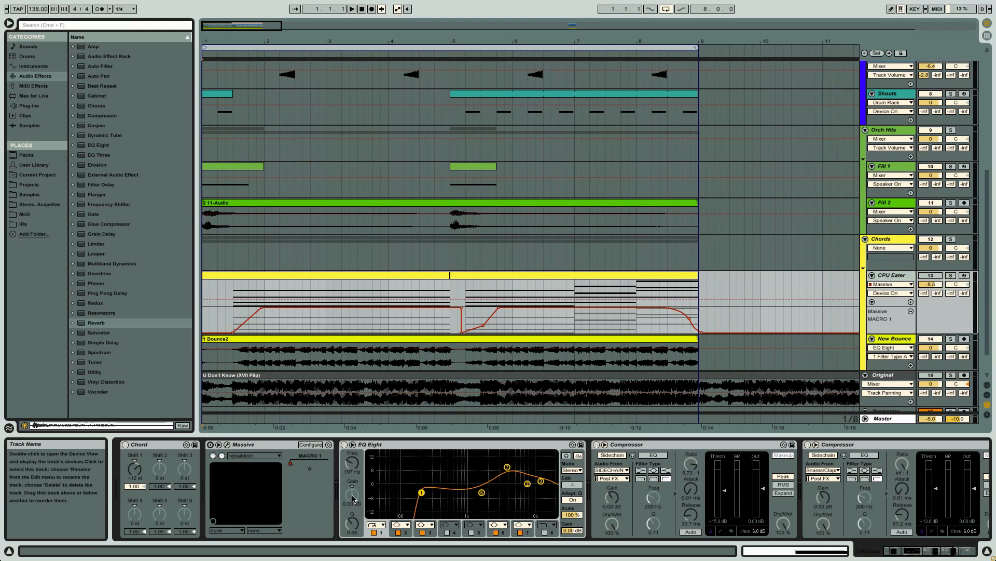
left_click(227, 445)
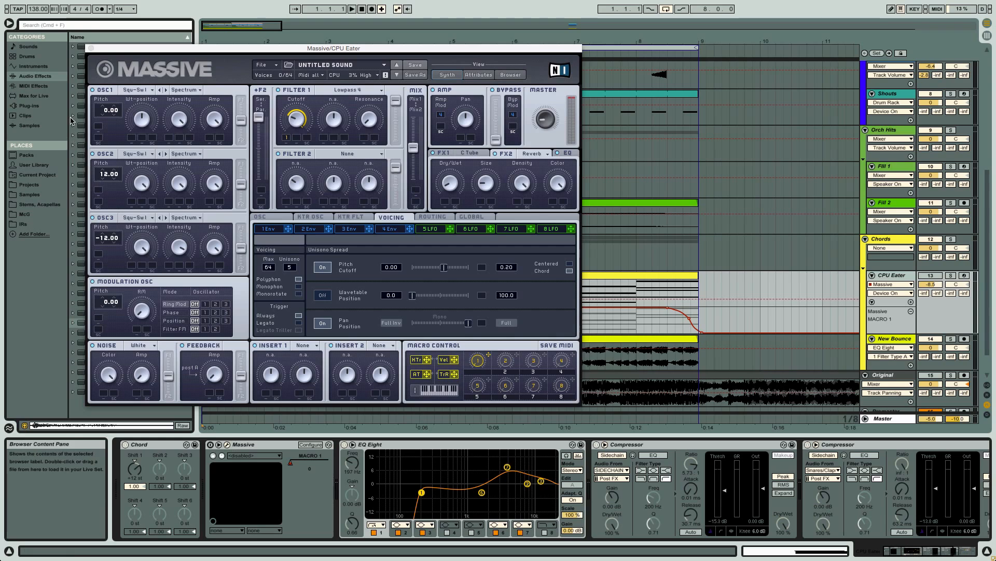
left_click(92, 48)
scroll(851, 323, "down", 2)
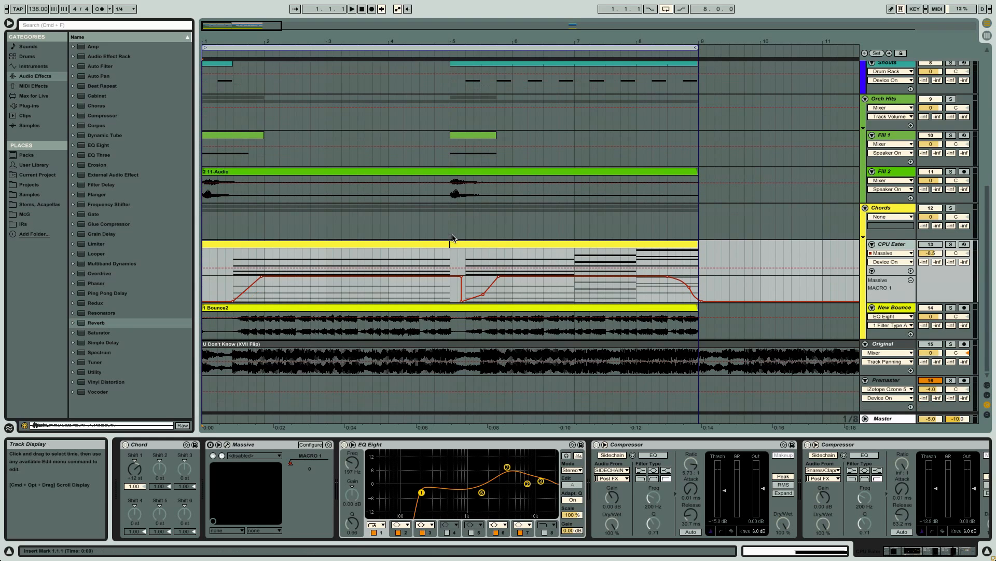
Step: View the New Bounce track's effects, and select the first CPU Eater clip to compare it with the bounced audio
left_click(851, 323)
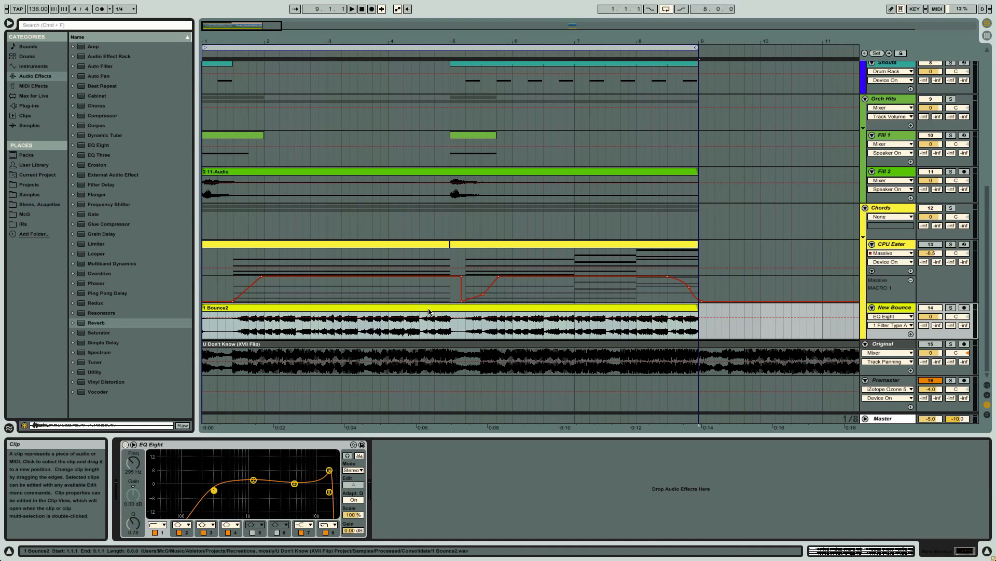
left_click(239, 246)
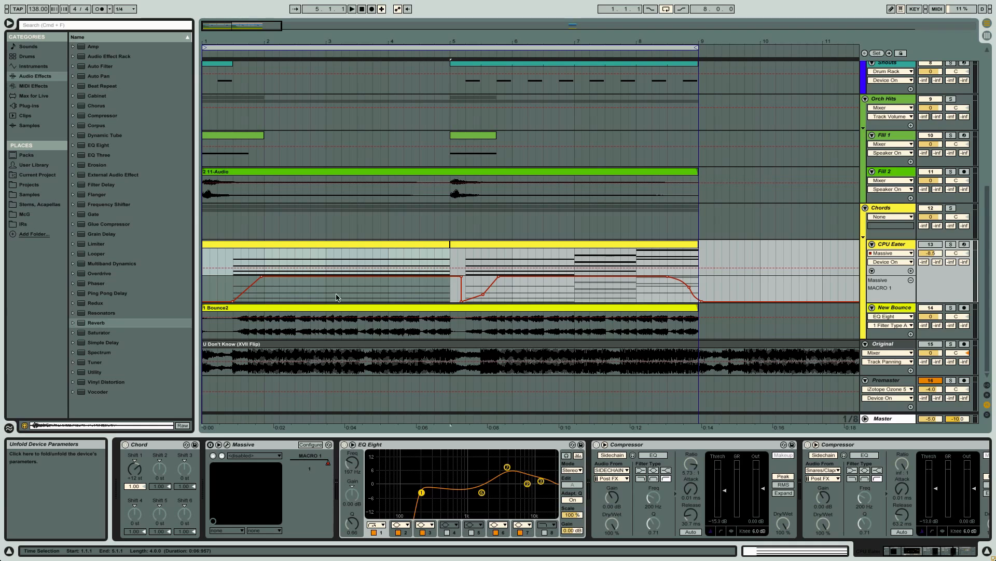
scroll(340, 299, "up", 5)
scroll(339, 301, "down", 5)
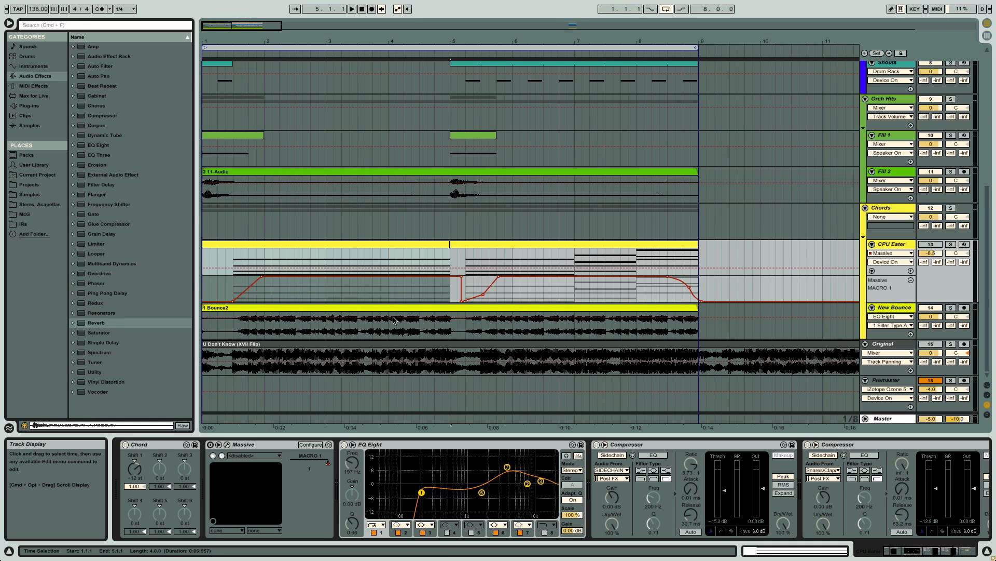
Step: Switch on the Massive device and the CPU Eater track, and open the Massive window over the arrangement
left_click(211, 448)
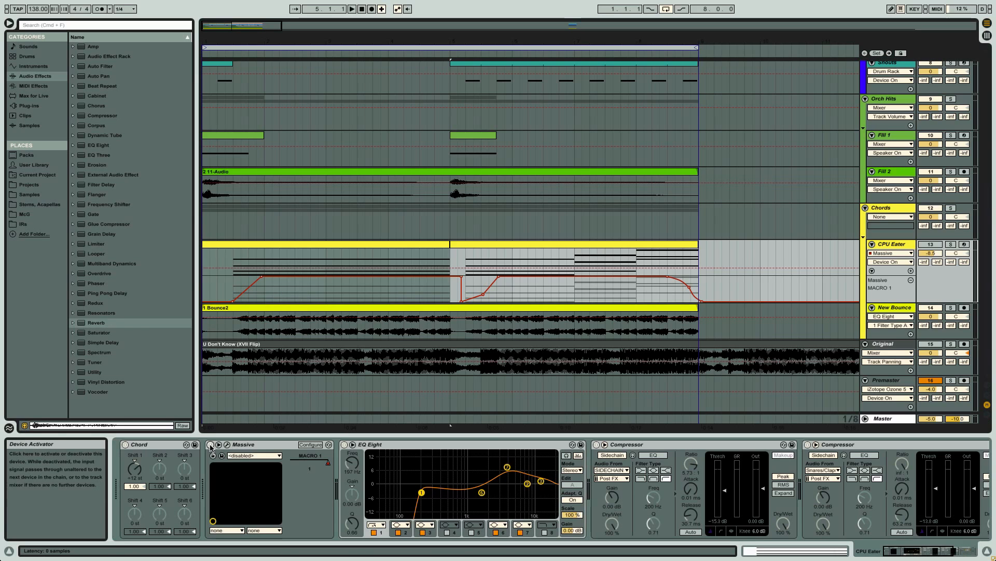
left_click(930, 244)
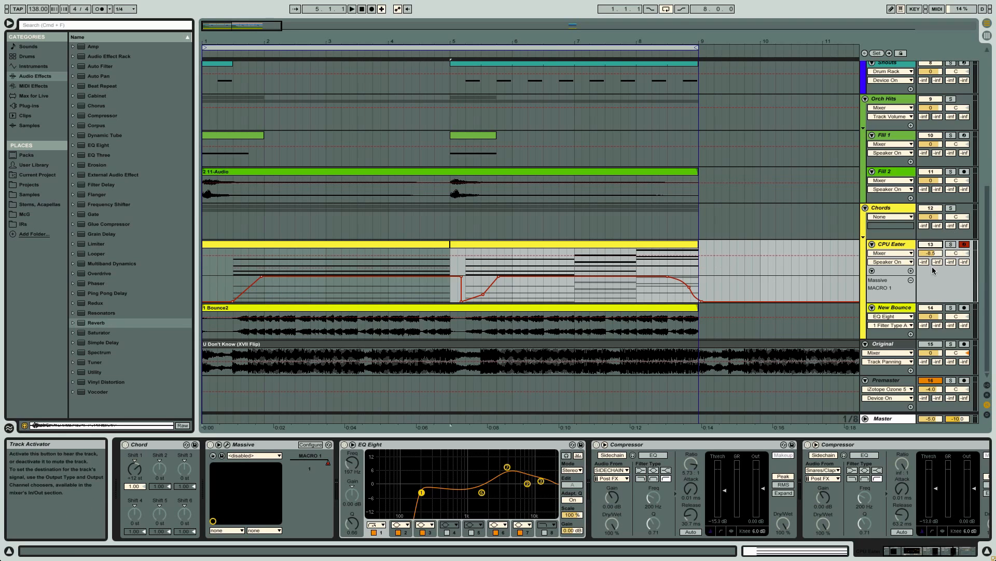
left_click(231, 448)
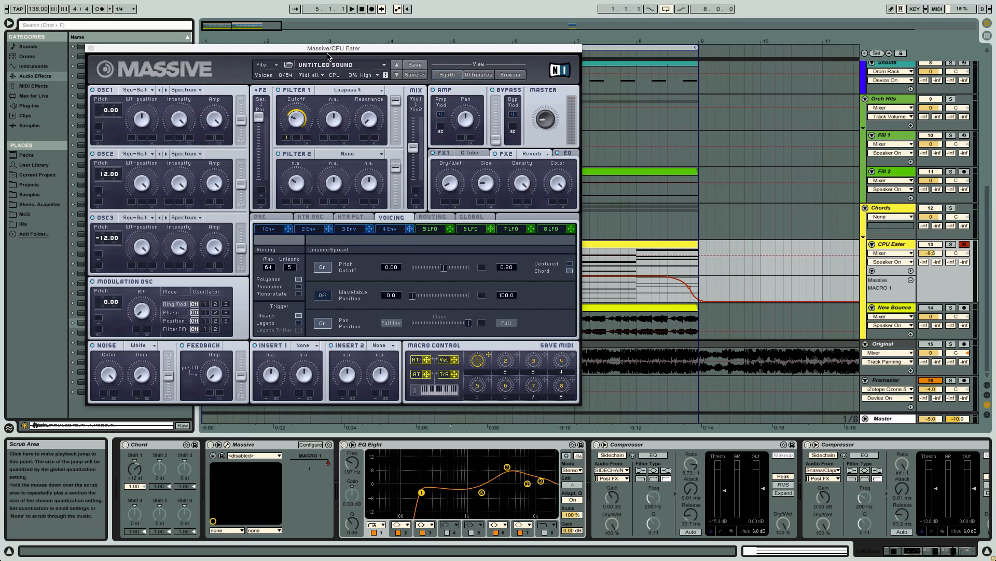
left_click_drag(395, 50, 426, 56)
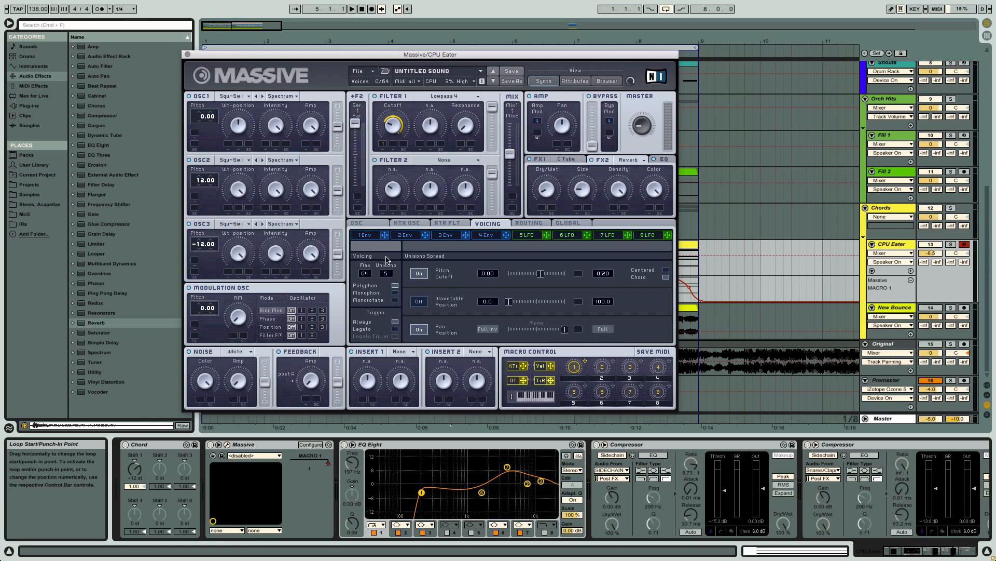
left_click_drag(237, 56, 180, 62)
Step: Hide the plug-in window and view the chord notes of the first CPU Eater clip
key("alt+super+p")
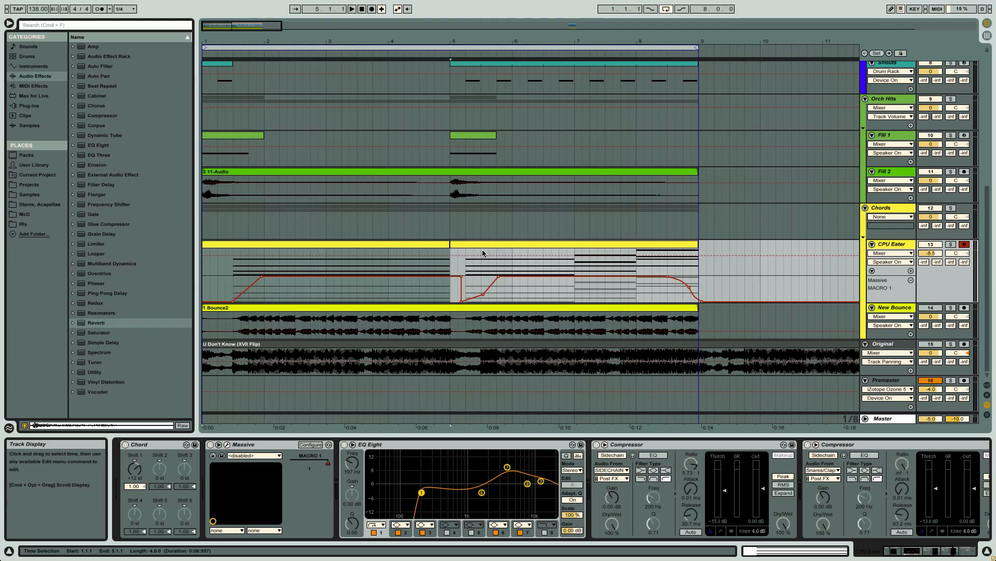
double_click(412, 242)
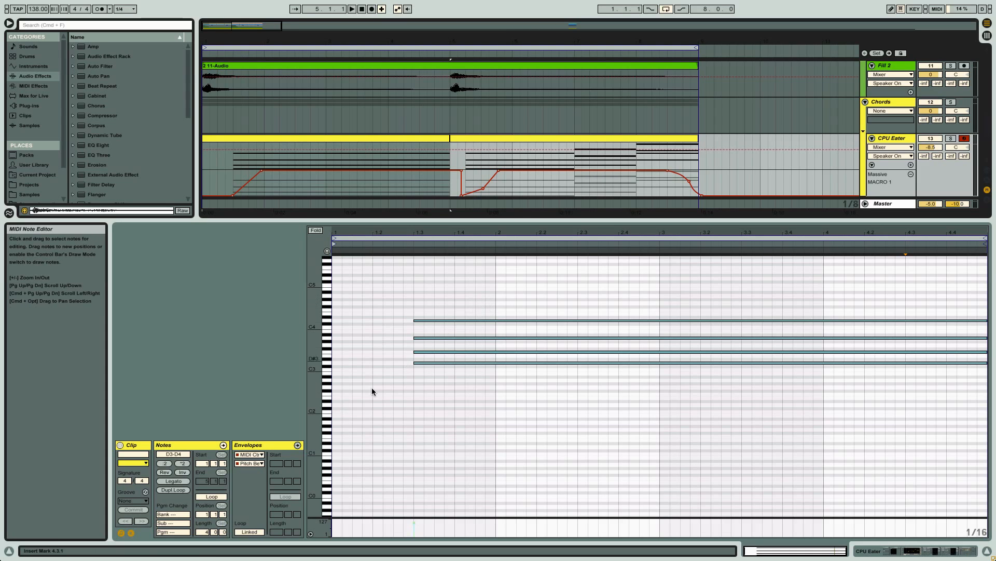
key("shift+Tab")
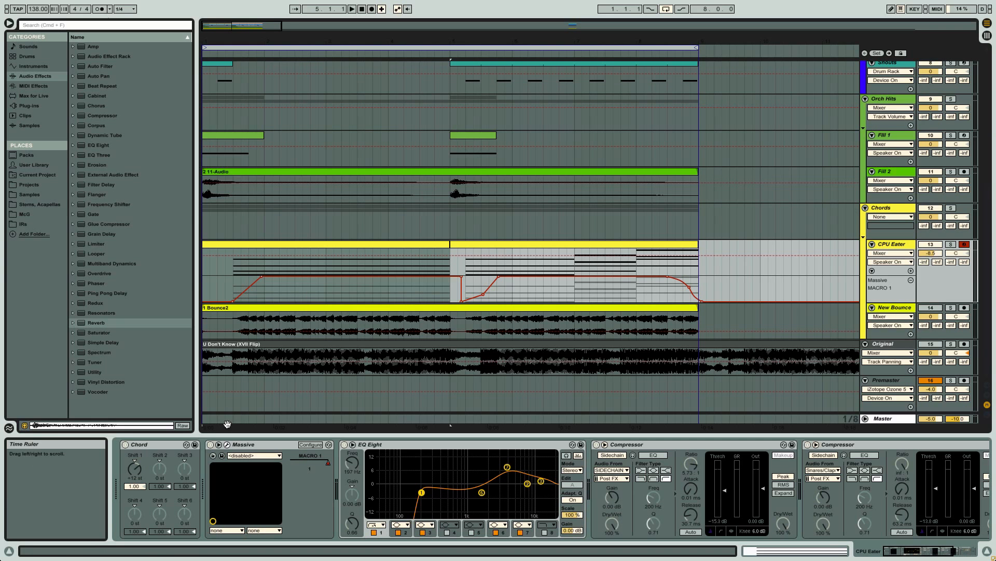
Step: Examine Massive's Pitch Cutoff unison spread and the Chord device's Shift 1 setting
left_click(227, 444)
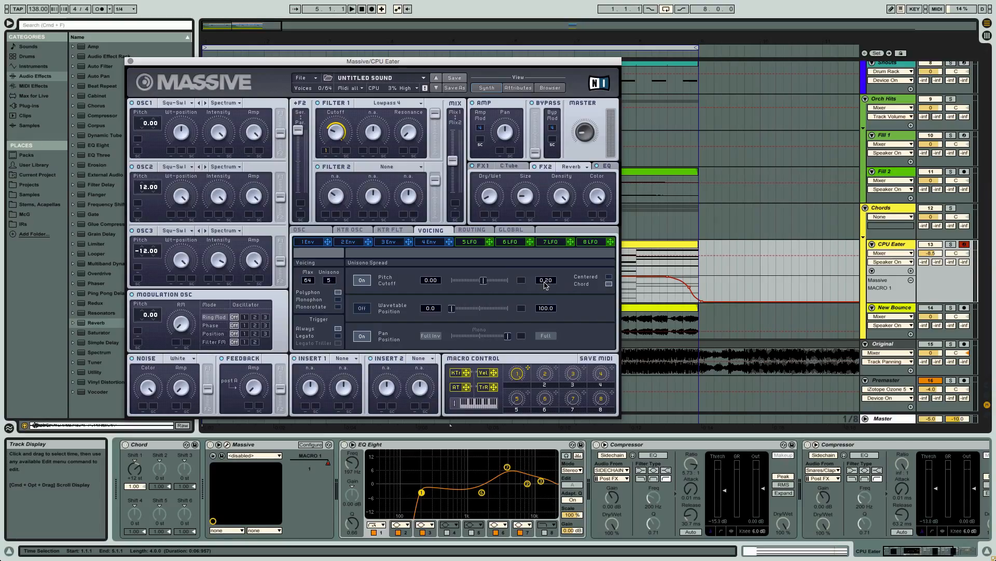
mouse_move(485, 279)
left_mouse_down()
mouse_move(476, 282)
mouse_move(486, 282)
left_mouse_up()
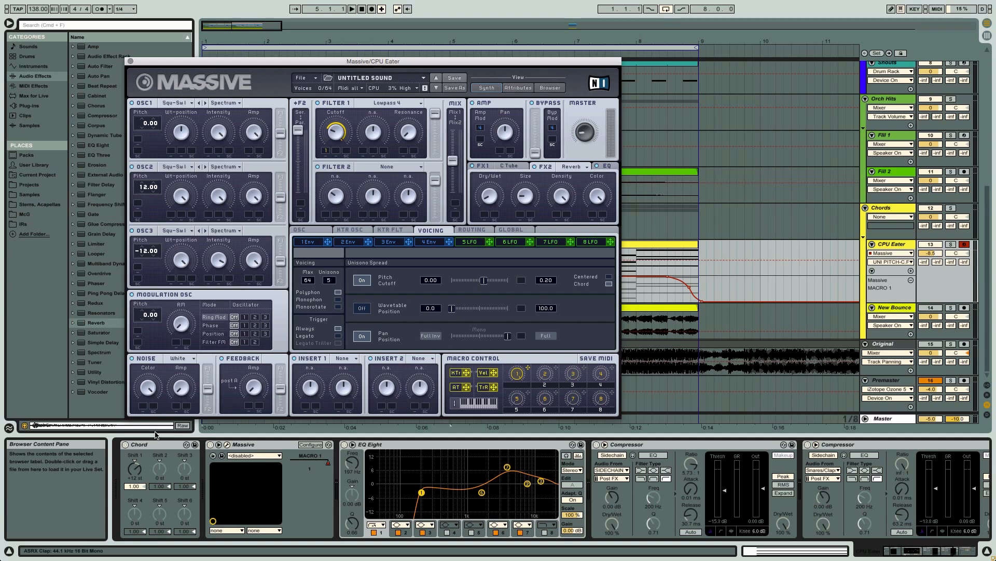
left_click(139, 445)
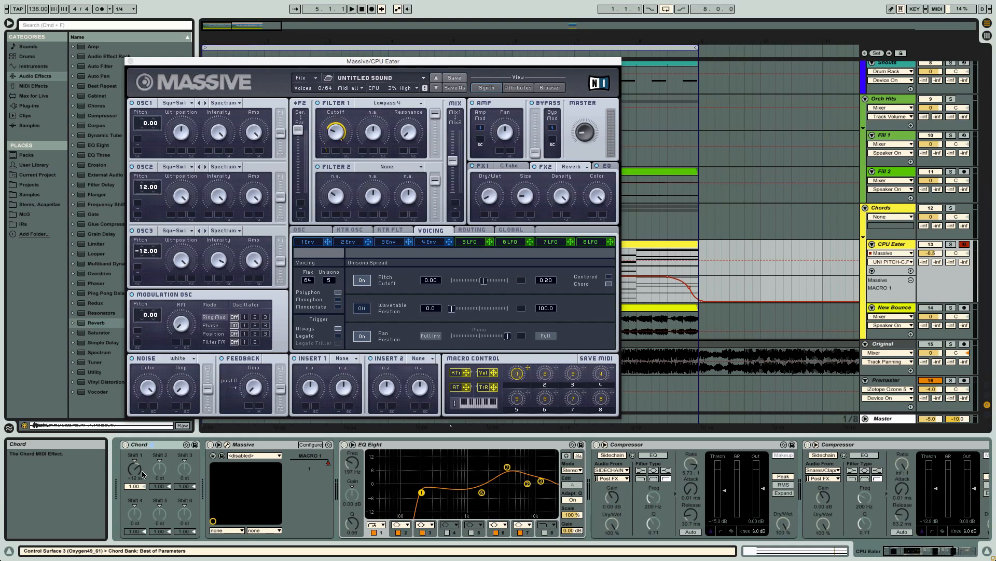
left_click(137, 470)
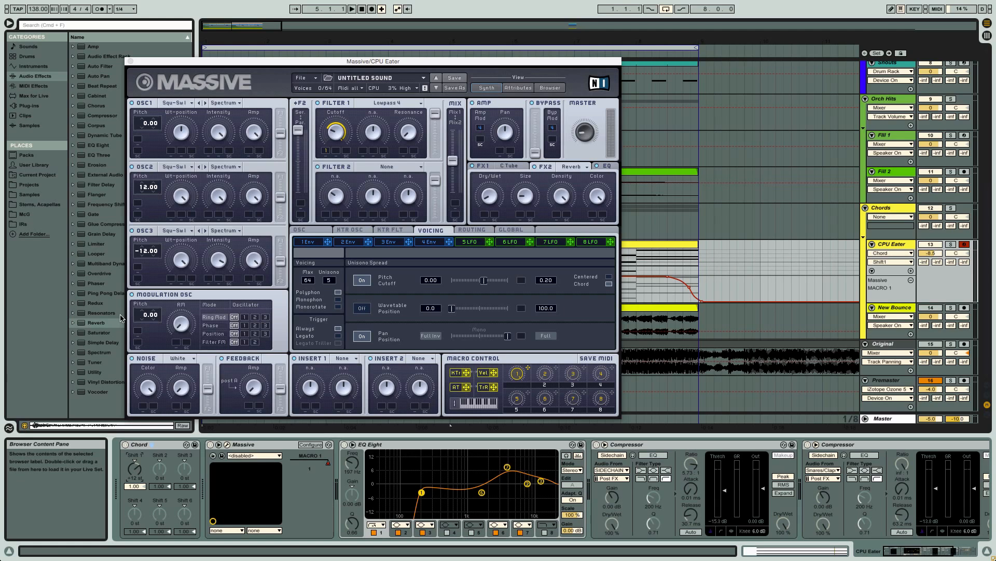
Step: Try duplicating the chord notes one octave higher in the first CPU Eater clip, and undo the change
key("super+alt+p")
double_click(282, 245)
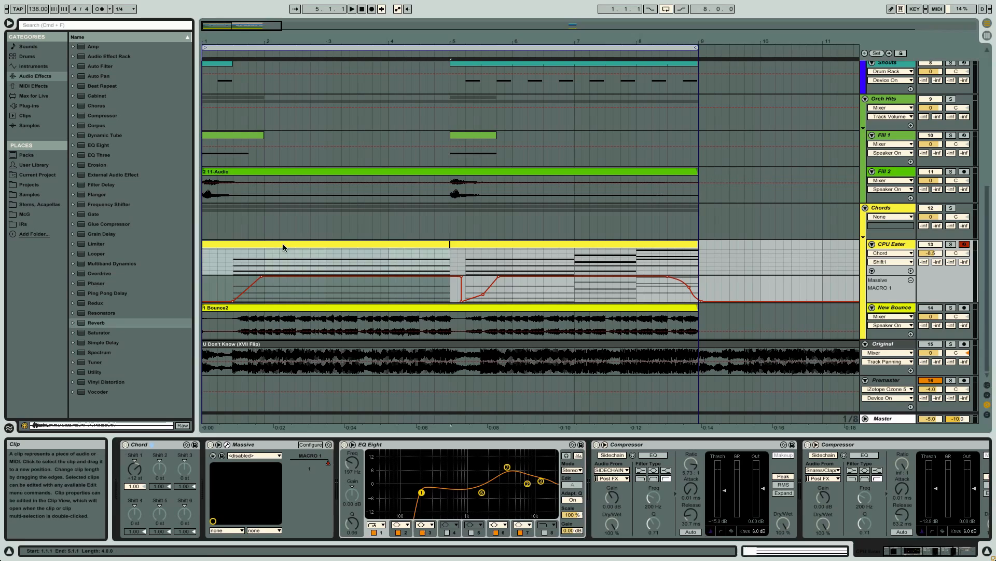
left_click_drag(479, 382, 522, 318)
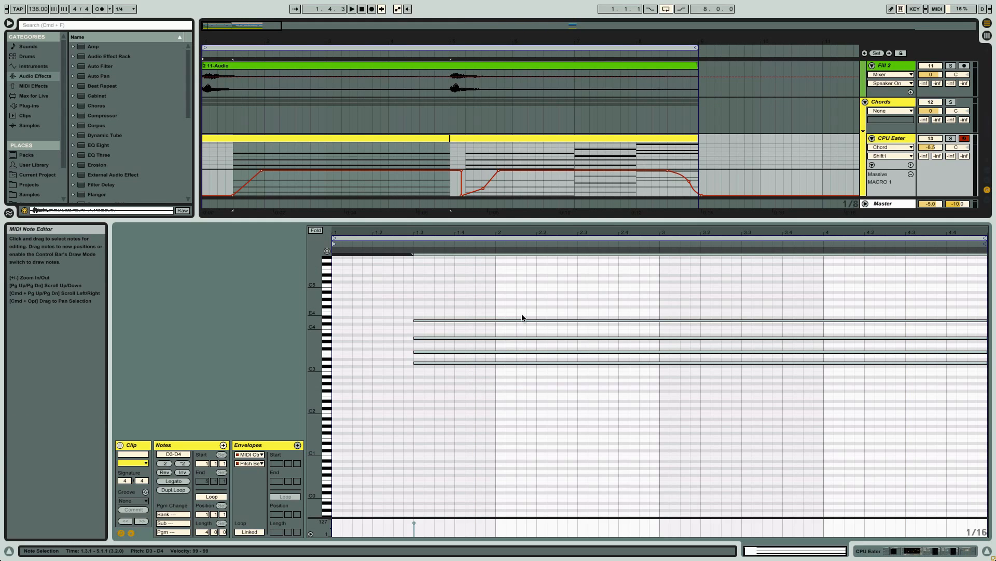
key("shift+Up")
key("super+v")
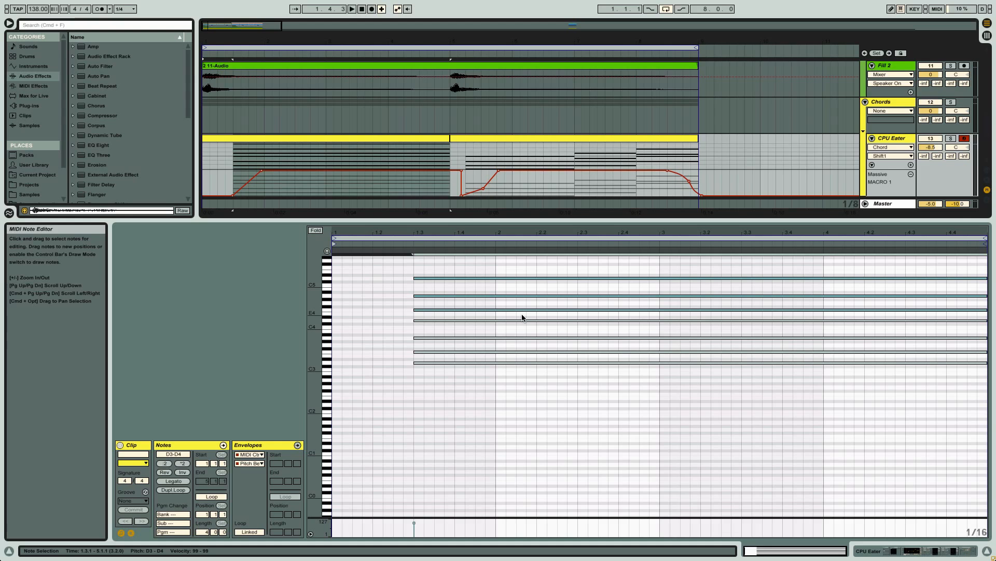
key("super+z")
key("super+z")
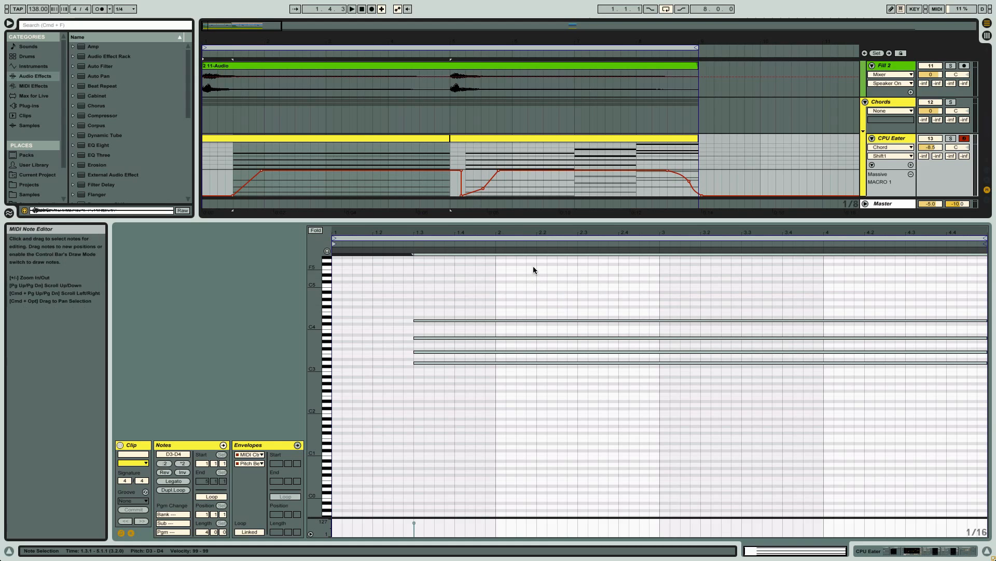
key("shift+Tab")
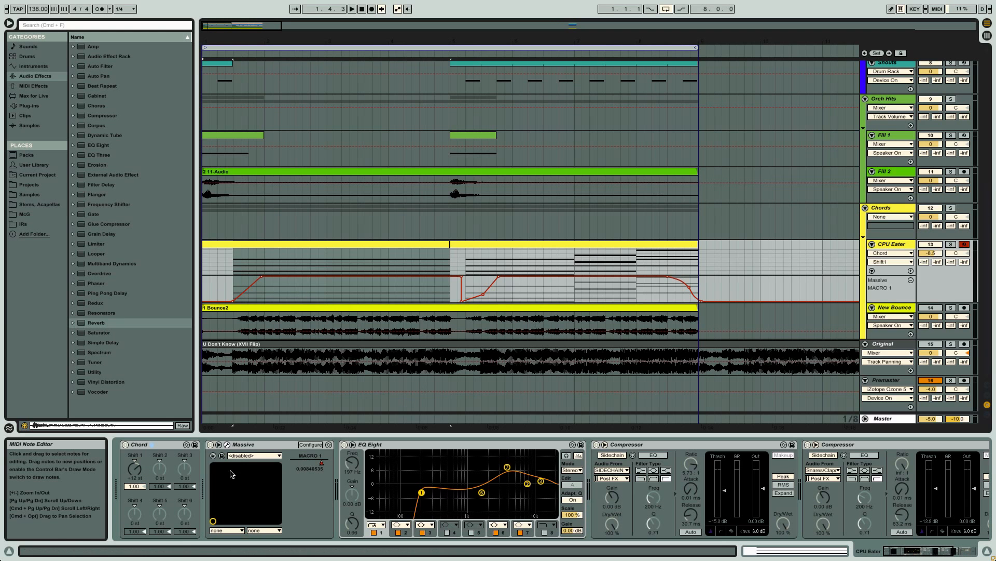
Step: Reopen Massive and examine the wavetable position and intensity settings of OSC2 and OSC3
left_click(227, 444)
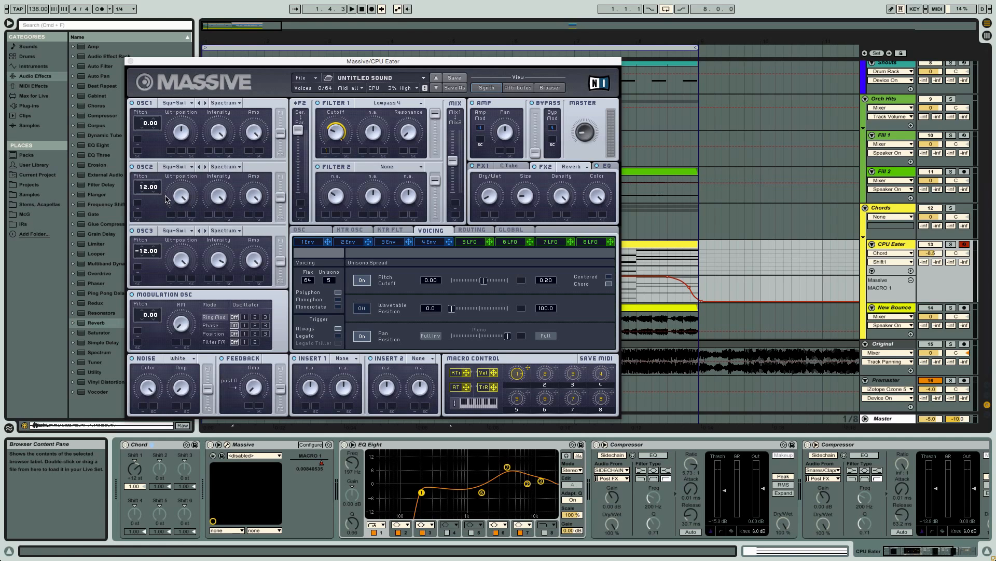
left_click(181, 190)
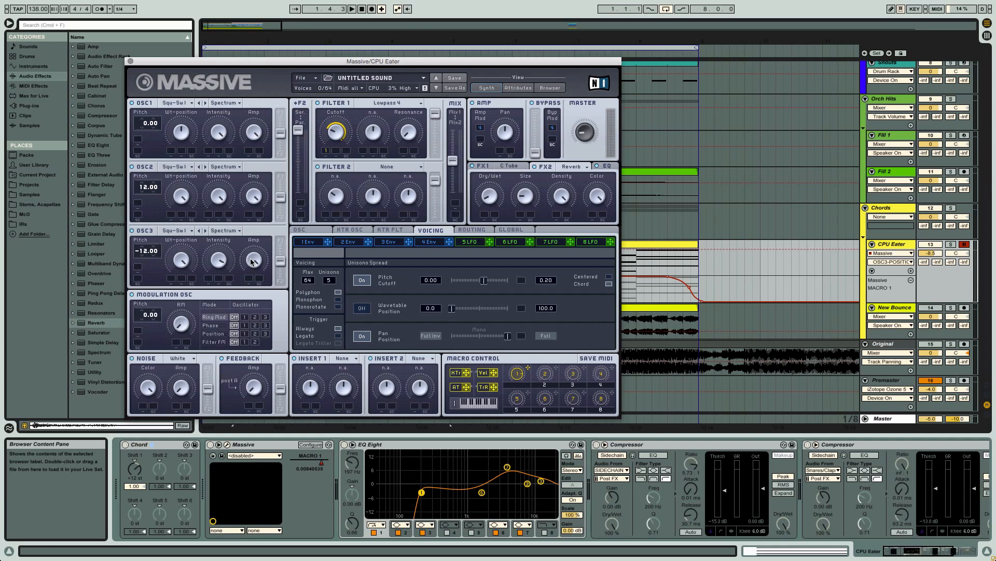
left_click_drag(228, 259, 229, 237)
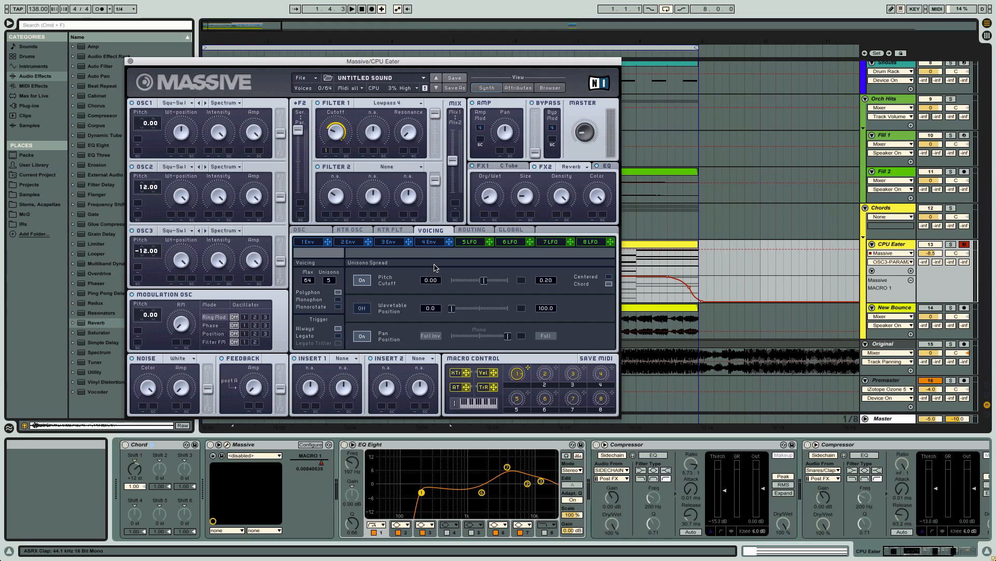
Step: Examine Massive's oscillator page with its vibrato depth, and the resonance of Filter 1
left_click(327, 231)
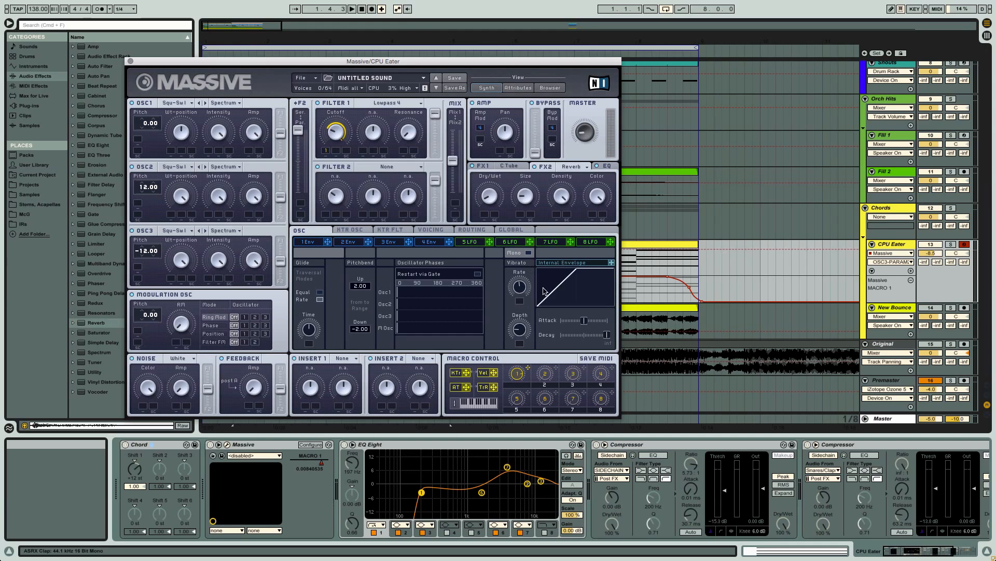
left_click(521, 328)
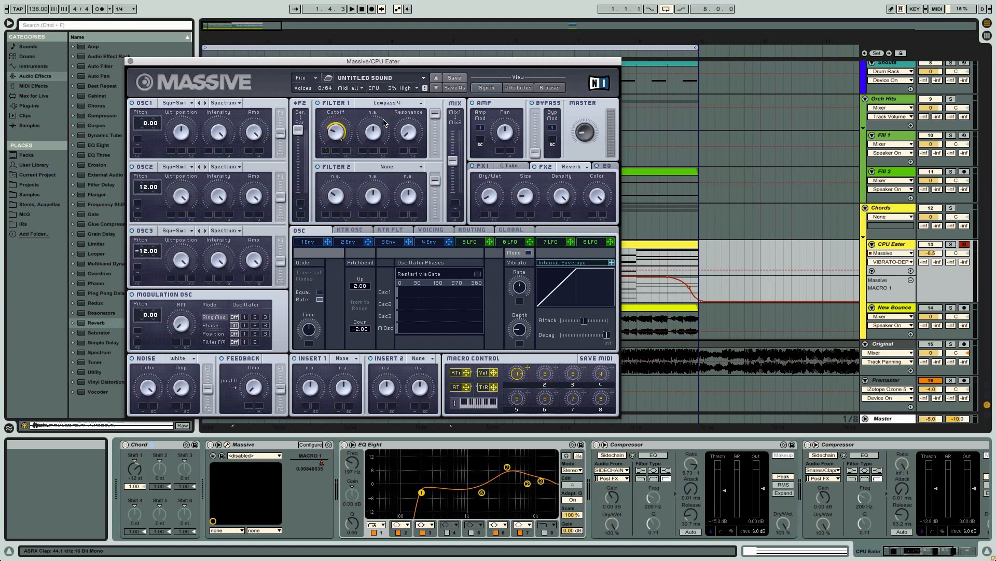
left_click_drag(405, 130, 405, 149)
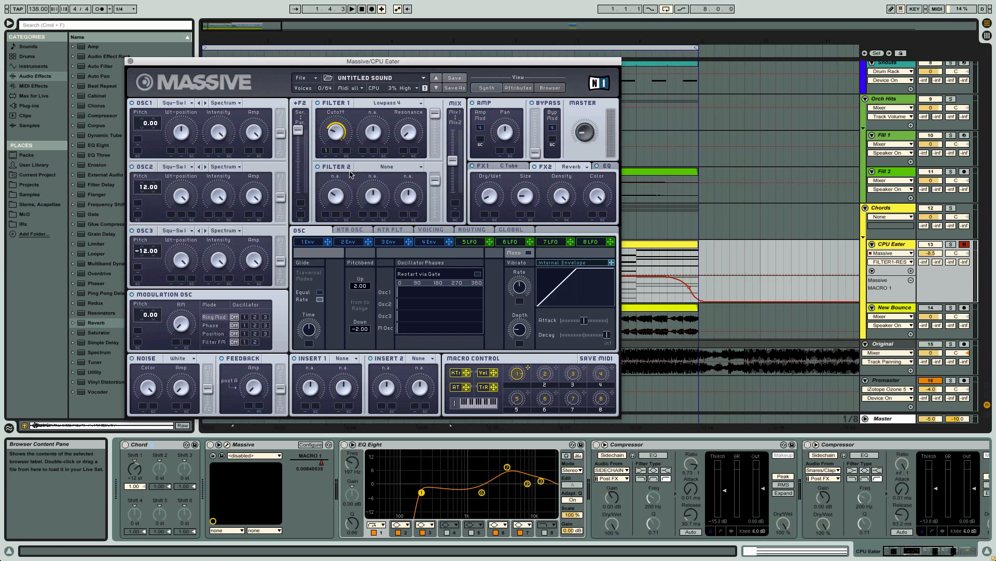
Step: Hide the Massive window and examine the MACRO 1 automation ramps on the CPU Eater track
key("super+alt+p")
left_click(226, 285)
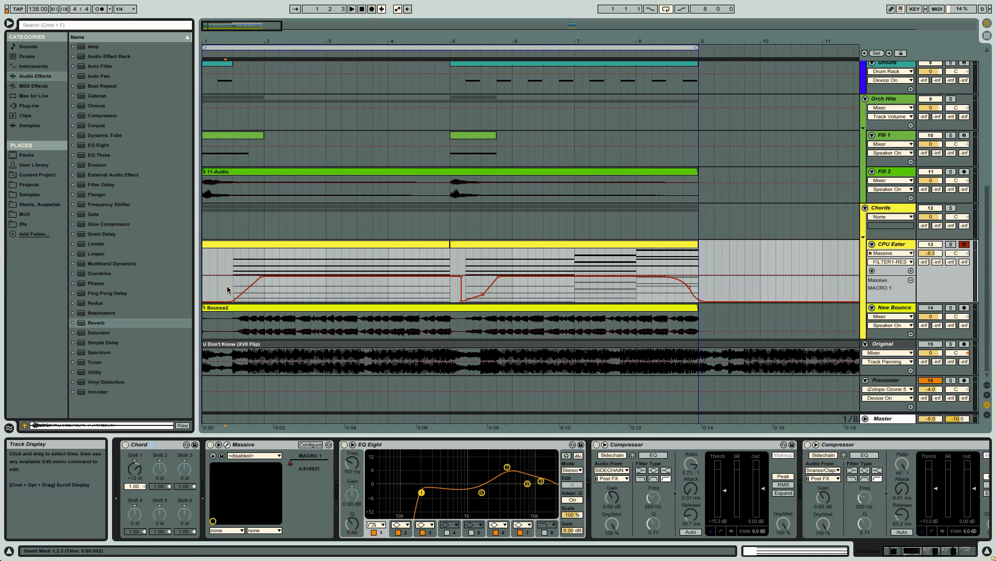
left_click(235, 285)
left_click_drag(234, 288, 265, 290)
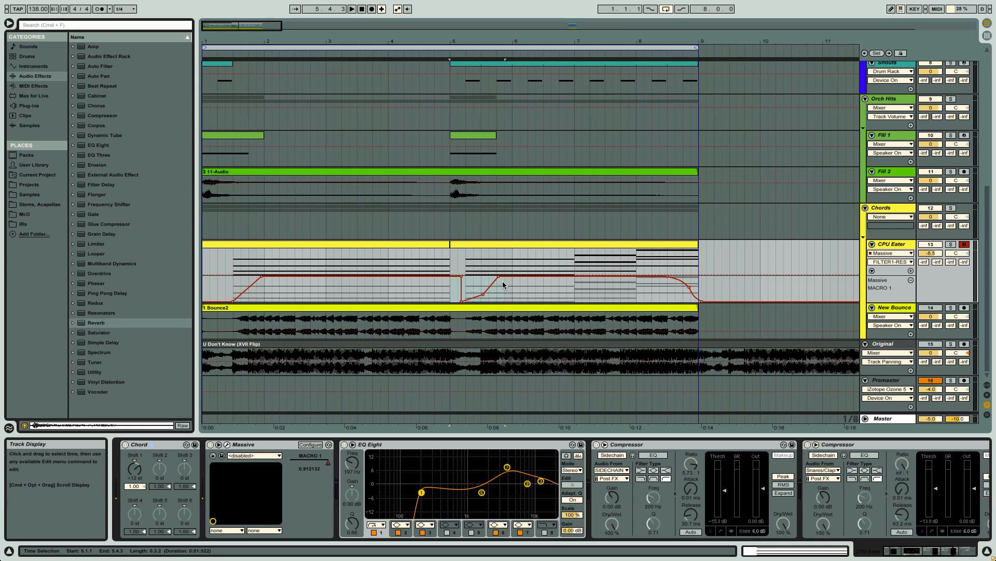
Step: Examine the MACRO 1 automation fade in bar 8 and the chord start in bar 1, and check Massive's synth page
left_click_drag(639, 288, 696, 287)
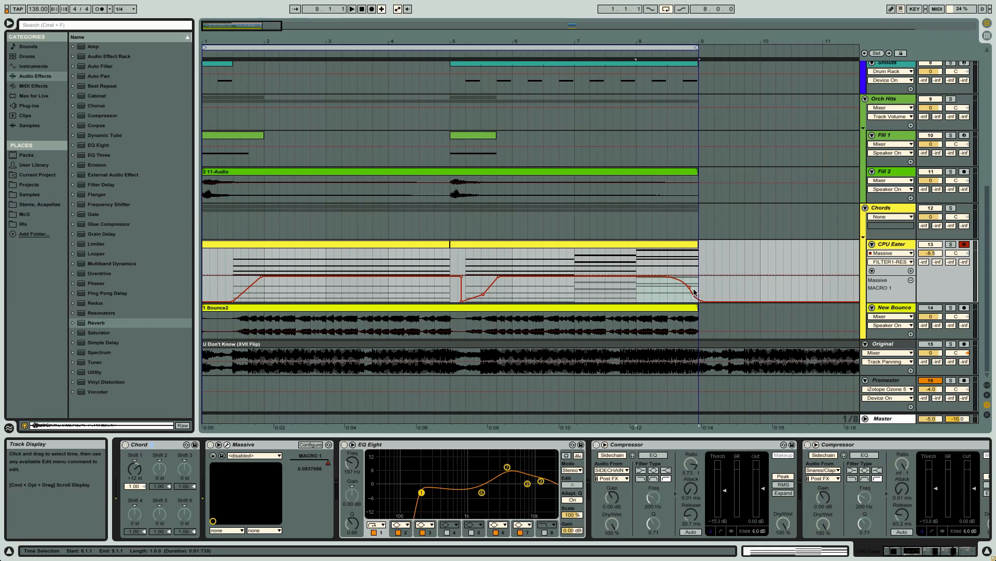
left_click(231, 267)
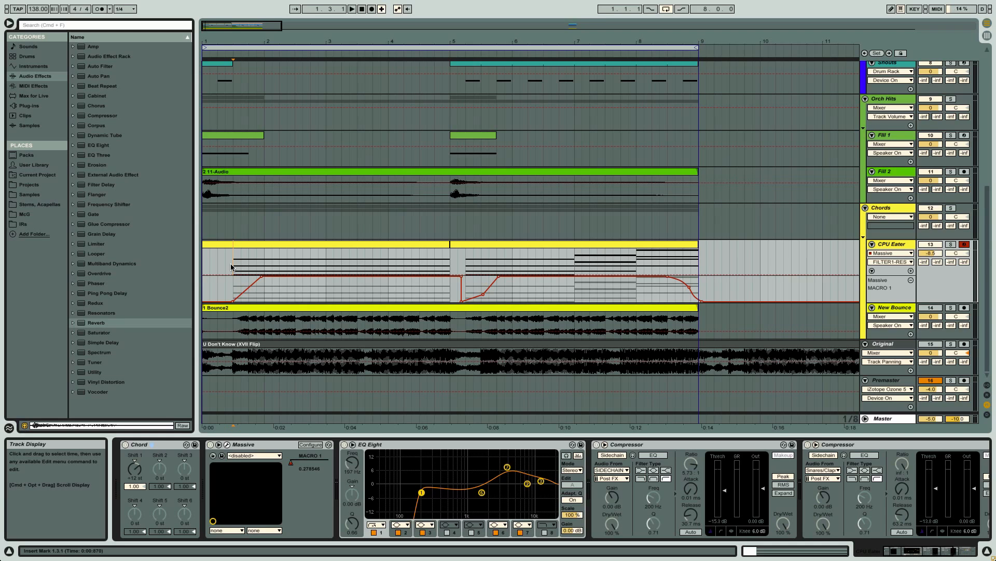
key("super+alt+p")
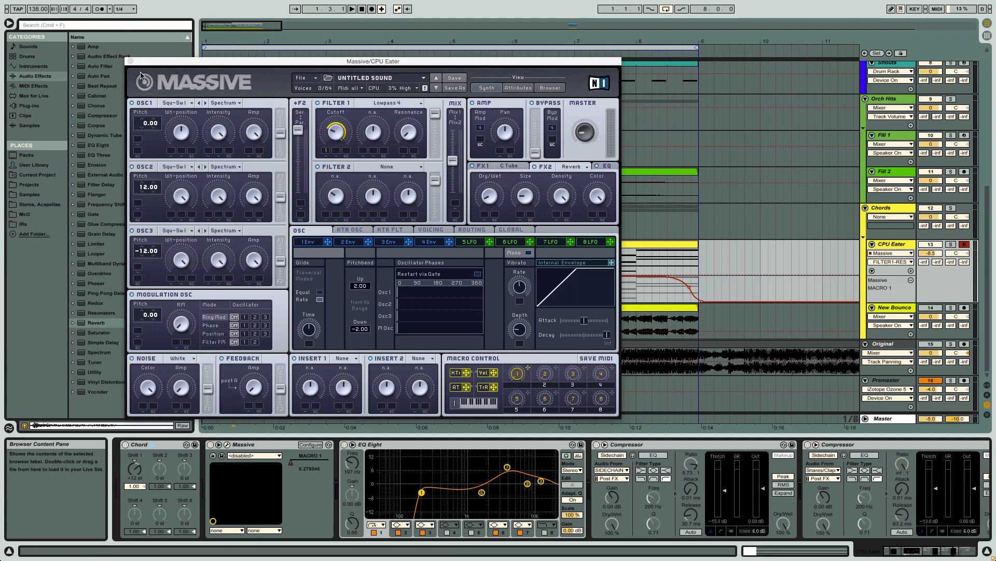
left_click(130, 61)
scroll(426, 218, "up", 5)
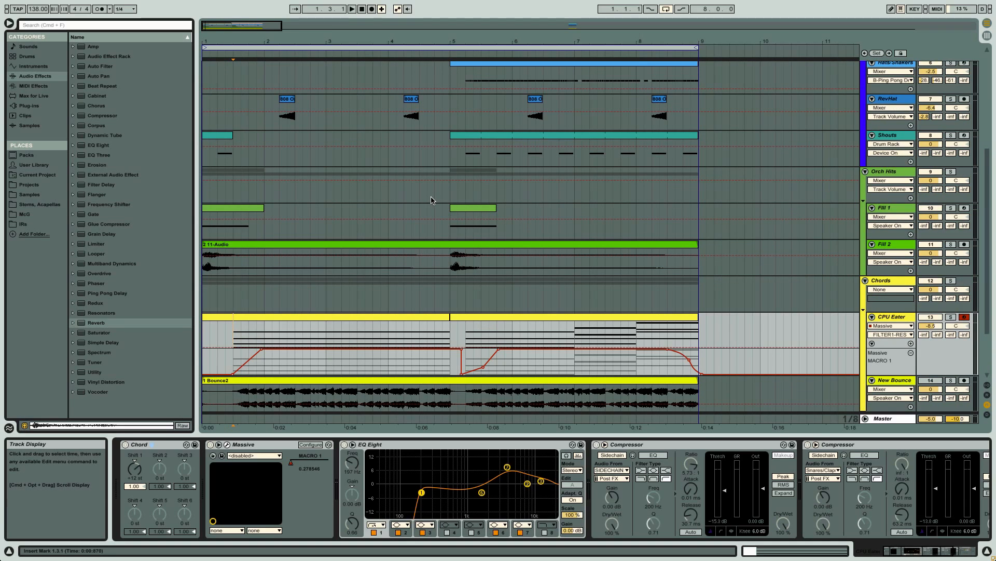
scroll(424, 210, "up", 5)
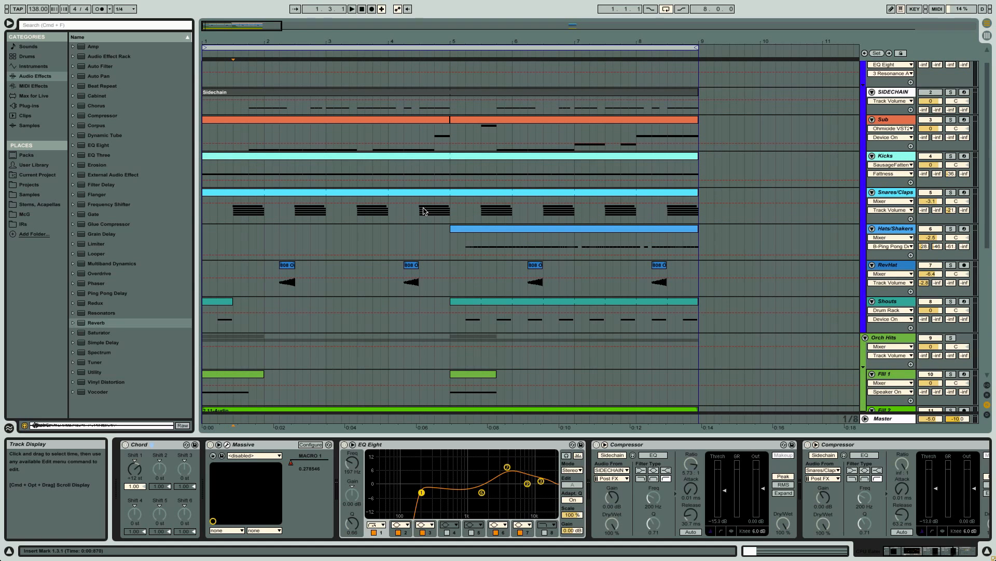
scroll(424, 211, "down", 6)
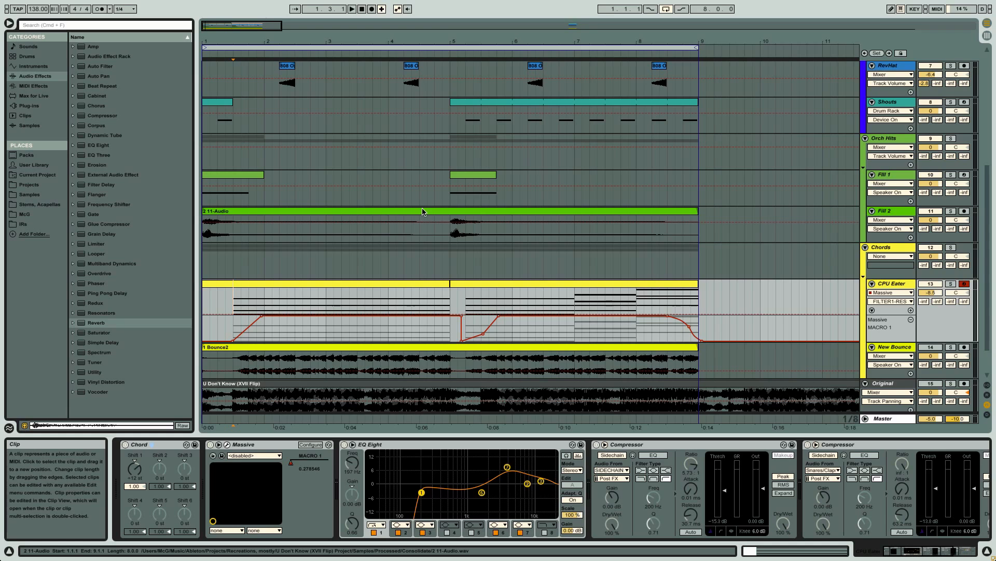
scroll(366, 236, "up", 7)
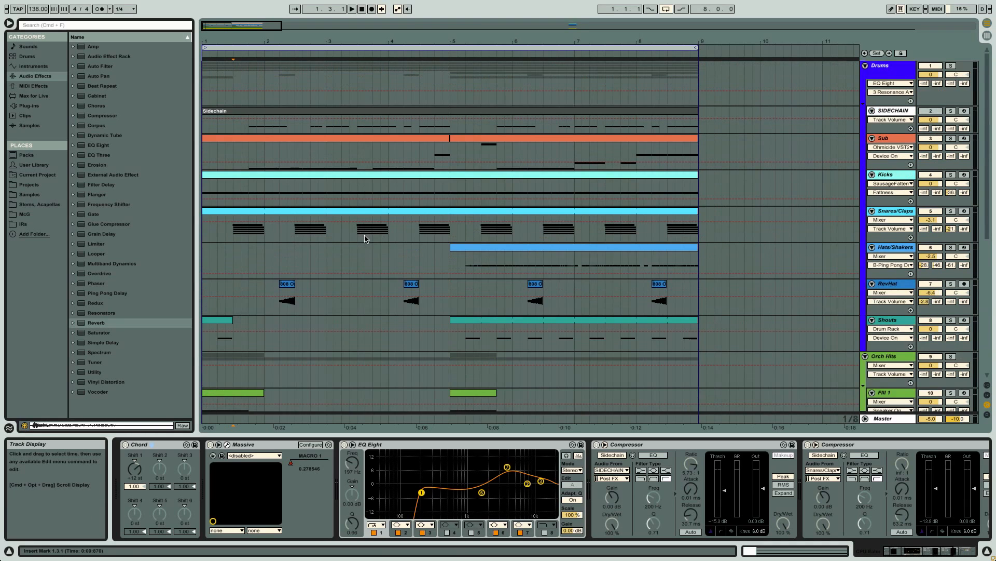
scroll(390, 262, "down", 5)
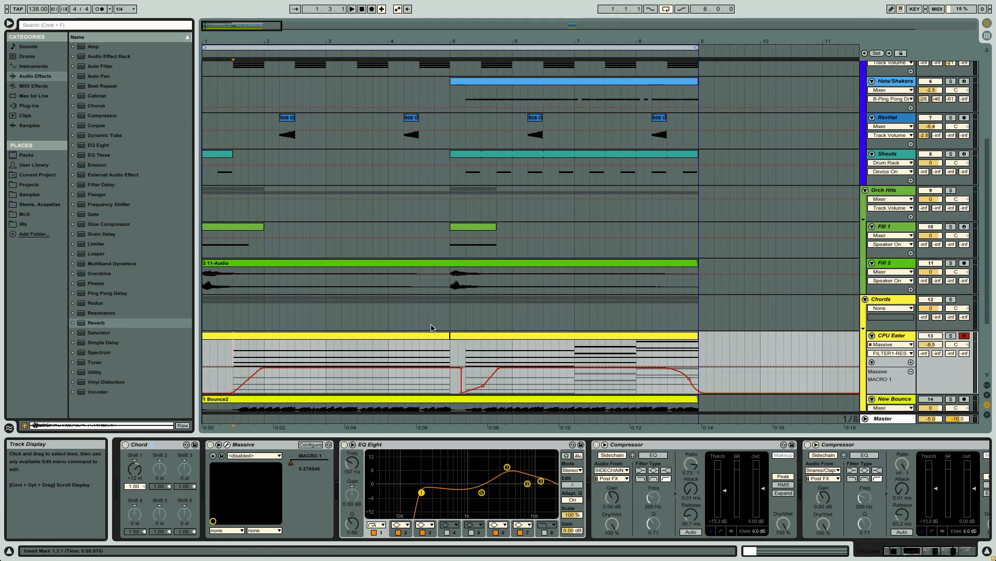
Step: Examine the two sidechained Compressors and the Widener on the CPU Eater track, including the first Compressor's list of external sources
left_click(543, 450)
scroll(543, 449, "down", 3)
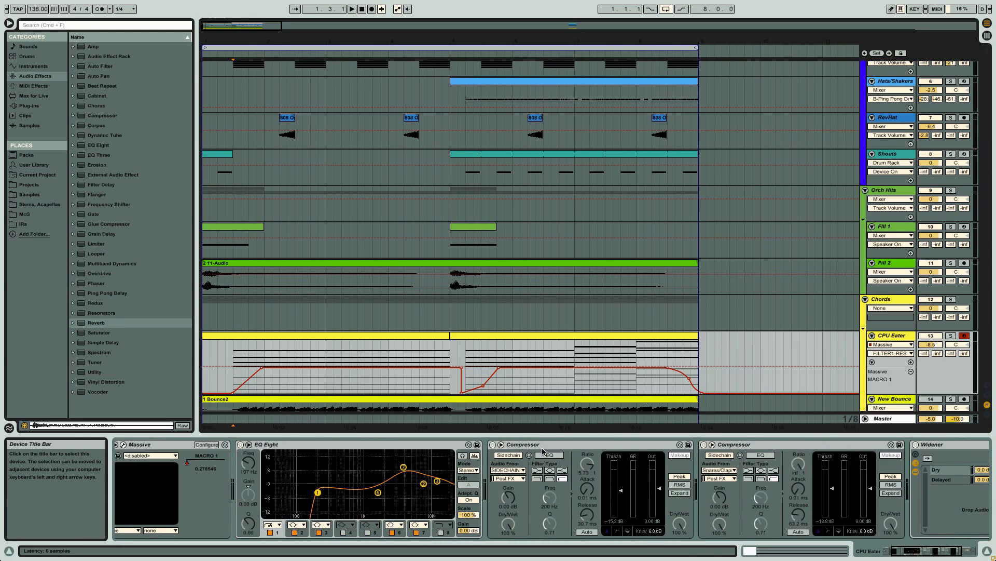
left_click(515, 445)
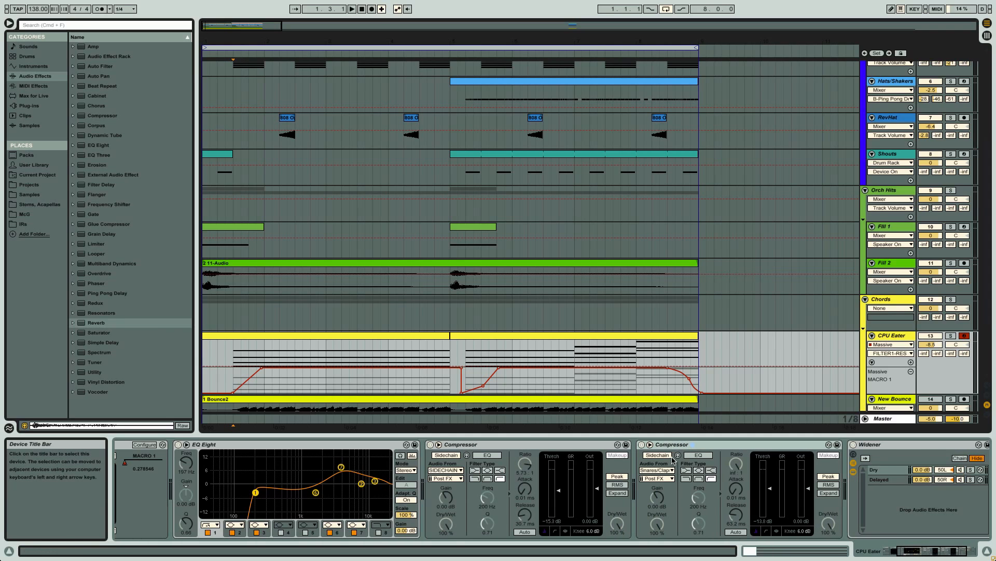
scroll(672, 459, "down", 3)
scroll(671, 459, "up", 2)
left_click(409, 469)
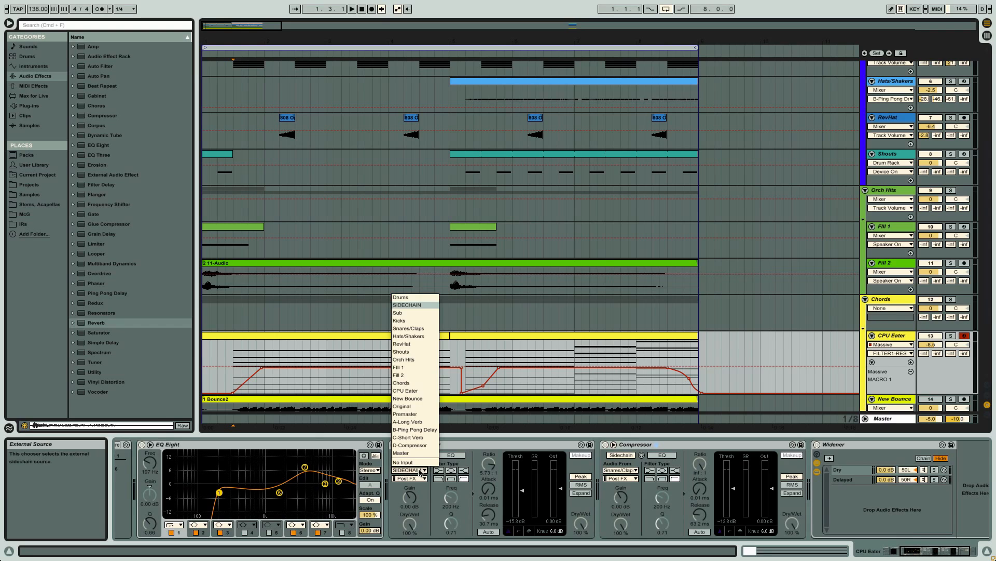
left_click(420, 456)
Step: Show the SIDECHAIN track's Operator and play the track back soloed
scroll(396, 345, "up", 5)
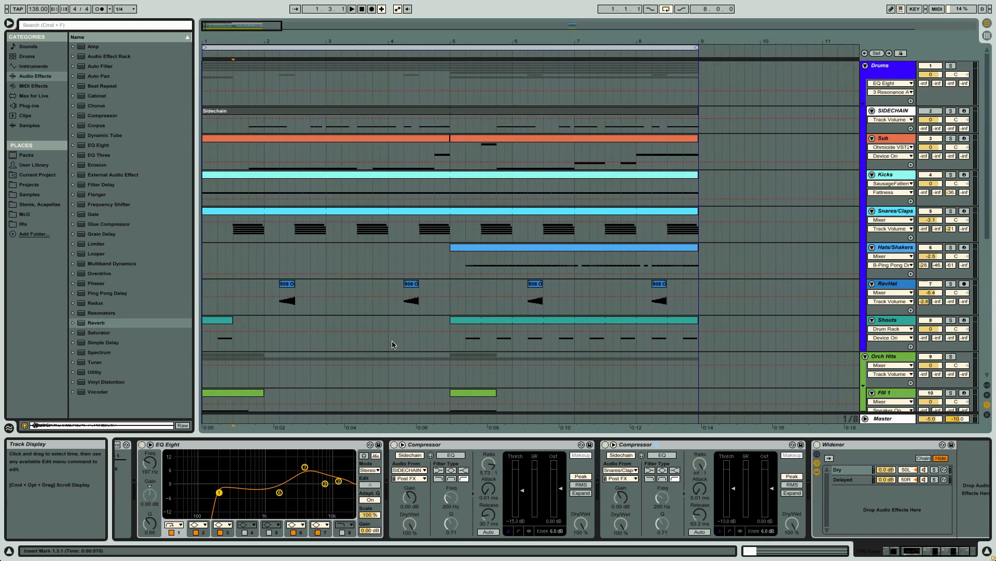
left_click(886, 110)
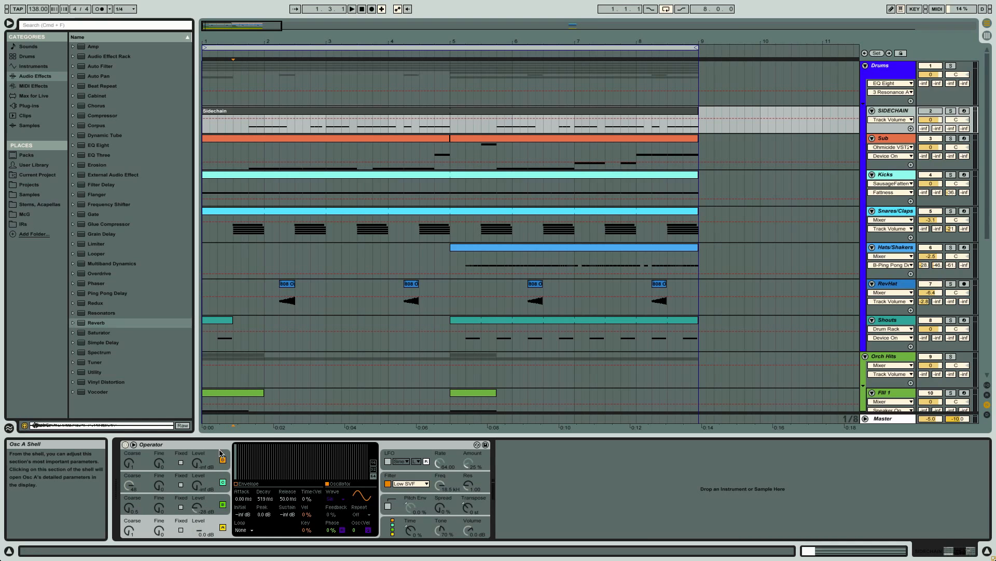
left_click(949, 111)
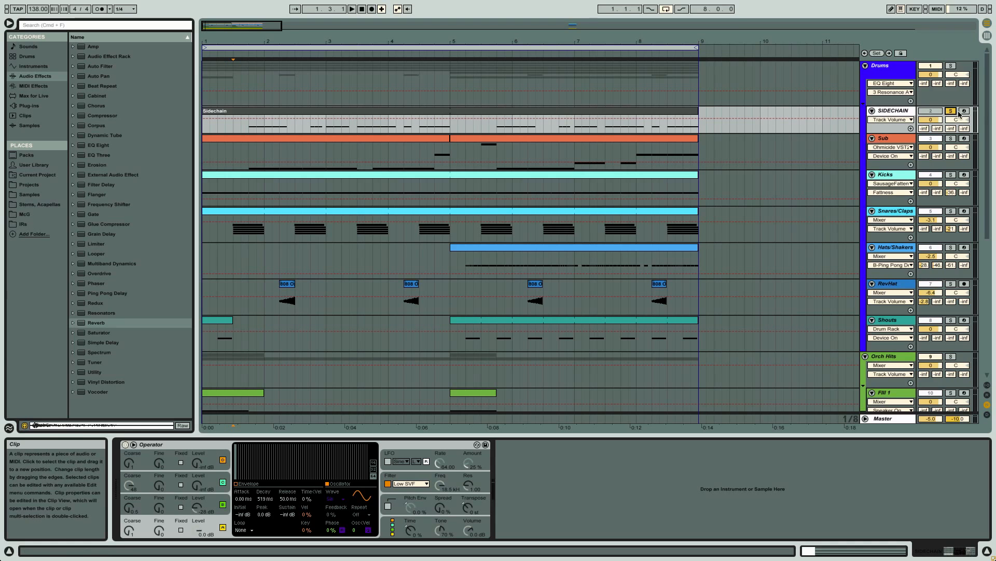
key("space")
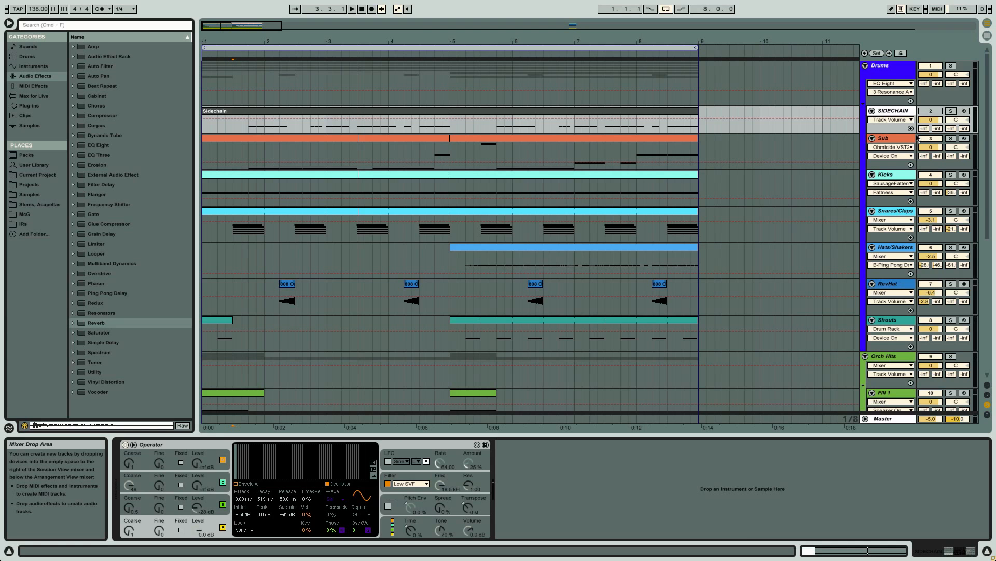
Step: Bring back the CPU Eater track's device chain and review its Compressors against the SIDECHAIN track
scroll(918, 138, "down", 5)
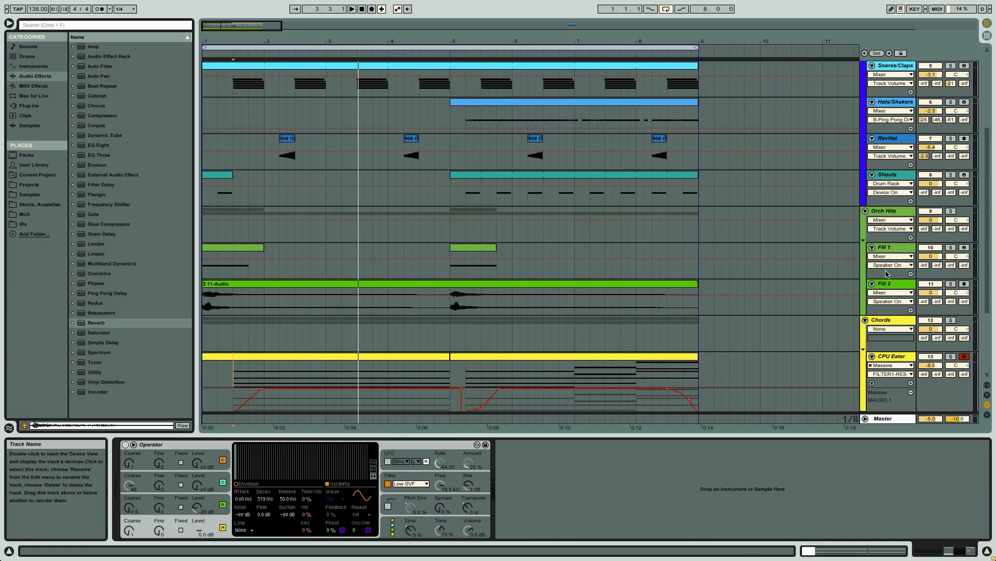
left_click(909, 359)
scroll(908, 359, "down", 4)
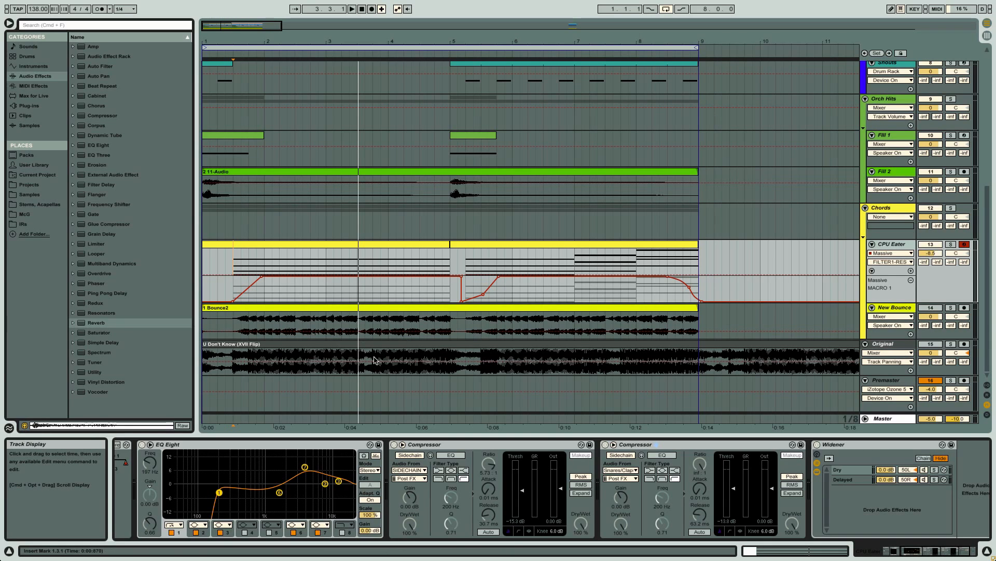
scroll(385, 331, "up", 1)
scroll(385, 331, "up", 9)
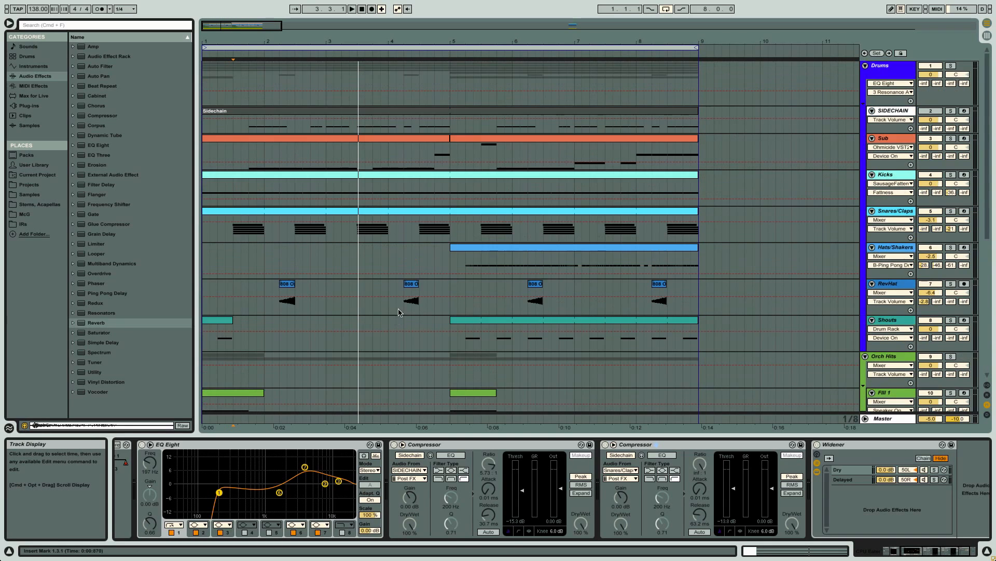
Step: Open the Sidechain clip and examine its MIDI note pattern up to bar 5, then return to the track's devices
left_click(434, 113)
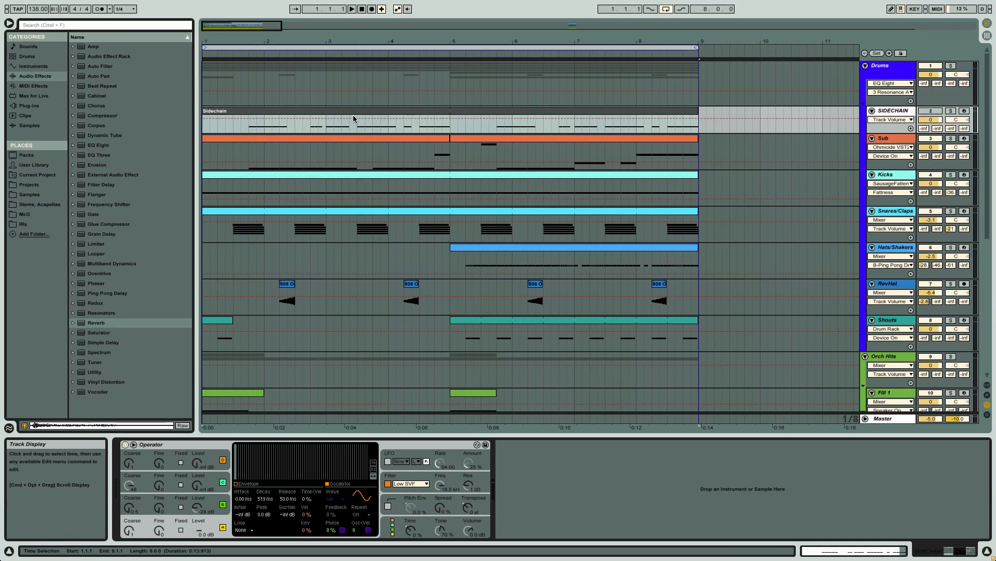
double_click(368, 109)
left_click_drag(450, 337, 979, 413)
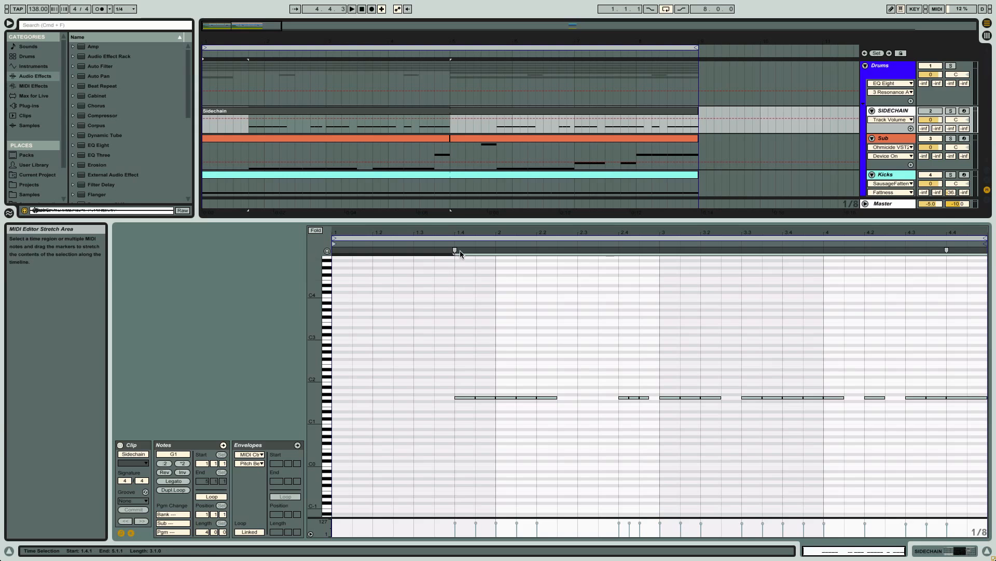
key("shift+Tab")
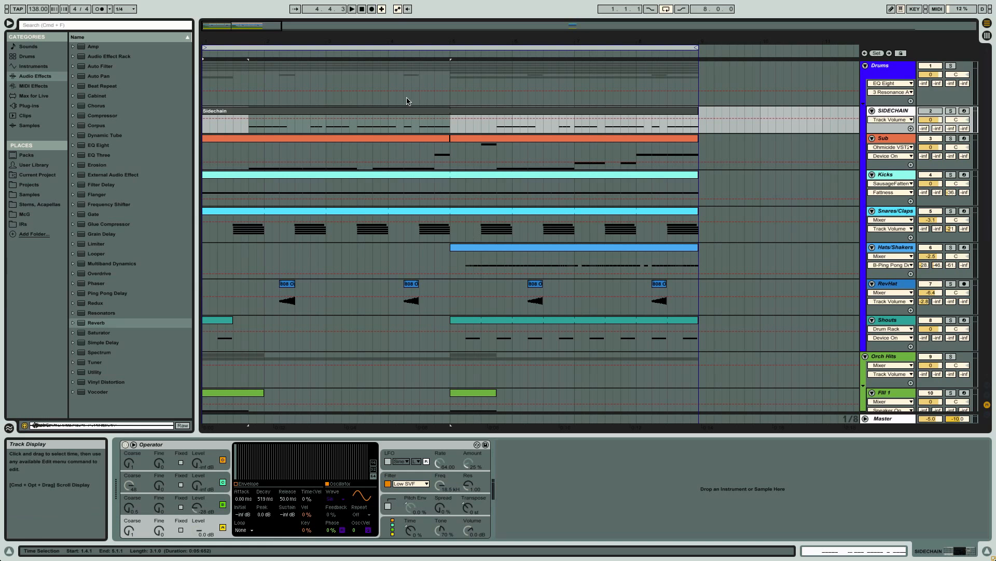
left_click(531, 115)
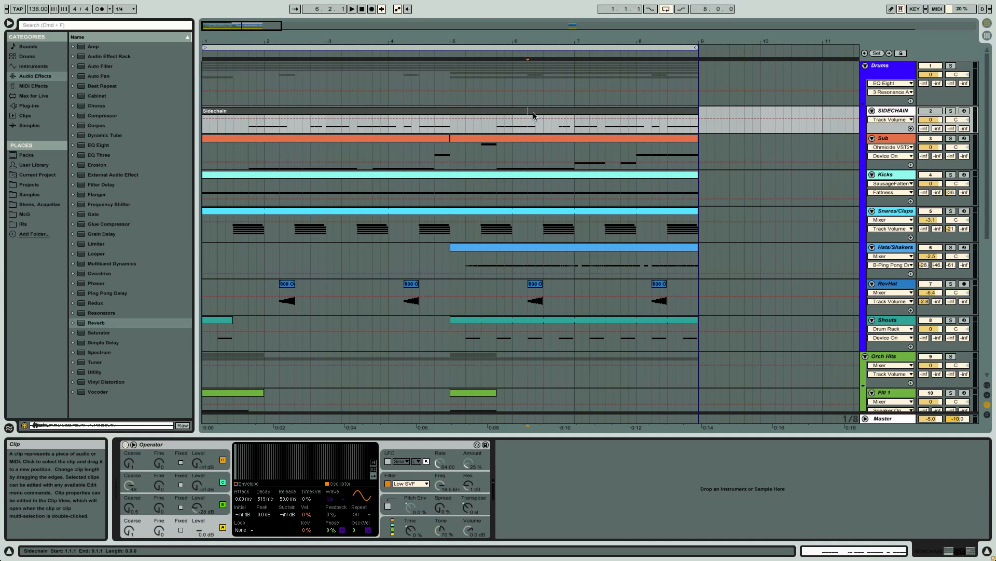
Step: Bypass the SIDECHAIN-fed Compressor on the CPU Eater track, solo the track and play it without that ducking
scroll(464, 127, "down", 5)
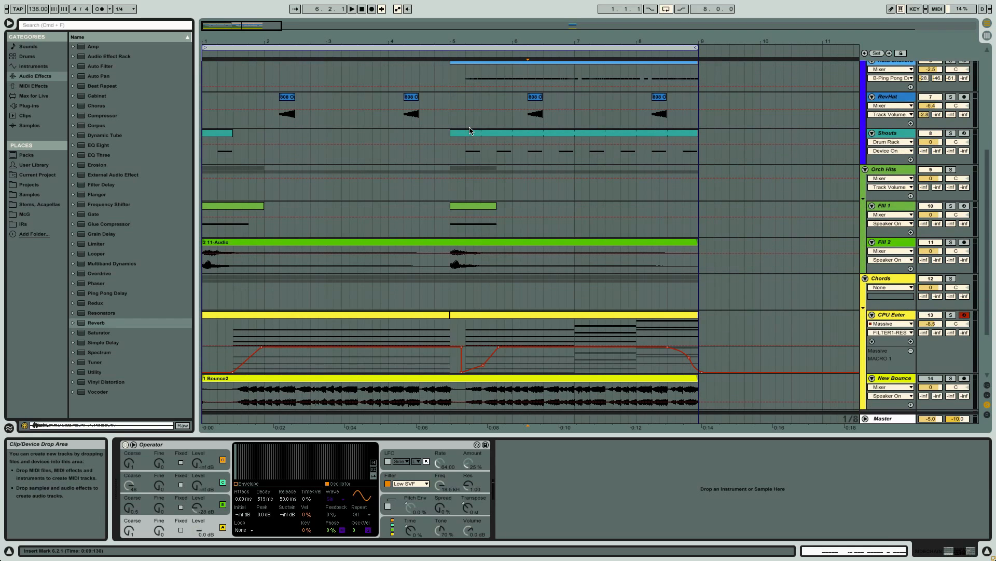
key("shift+Tab")
key("shift+Tab")
scroll(435, 208, "down", 2)
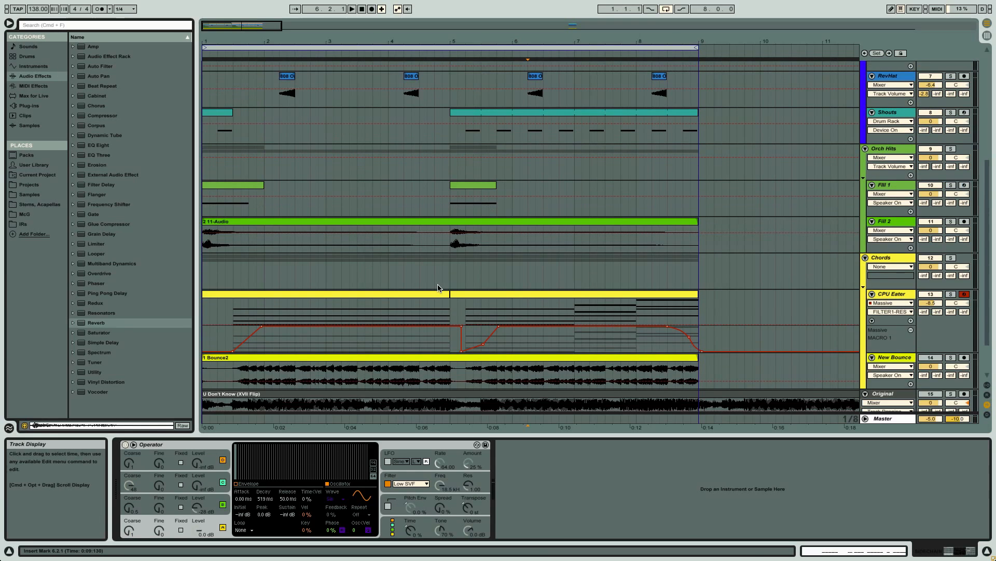
left_click(434, 295)
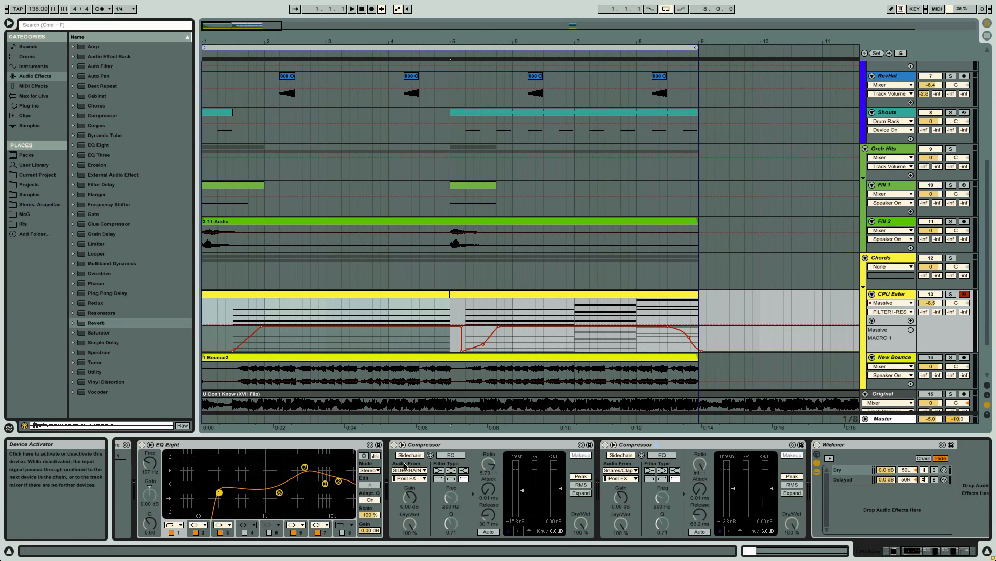
left_click(395, 445)
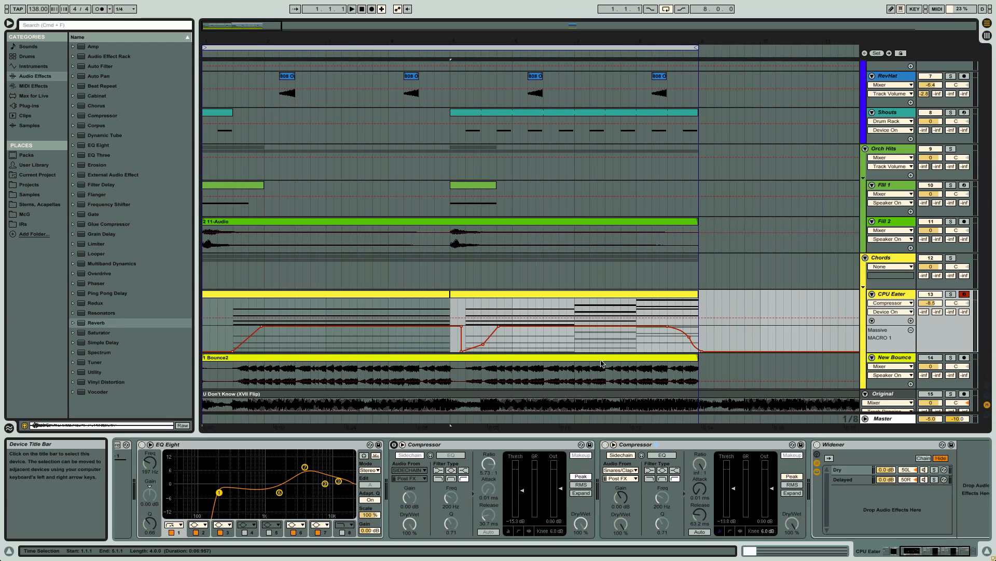
left_click(951, 293)
key("space")
key("XF86AudioRaiseVolume")
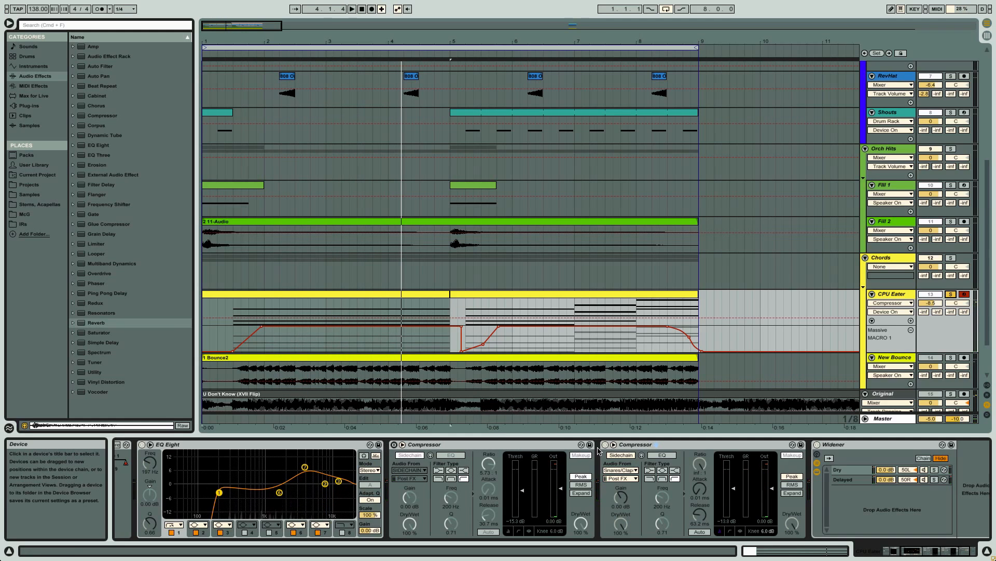
Step: Re-enable the SIDECHAIN-fed Compressor and play the soloed CPU Eater track to hear the ducking
left_click(395, 445)
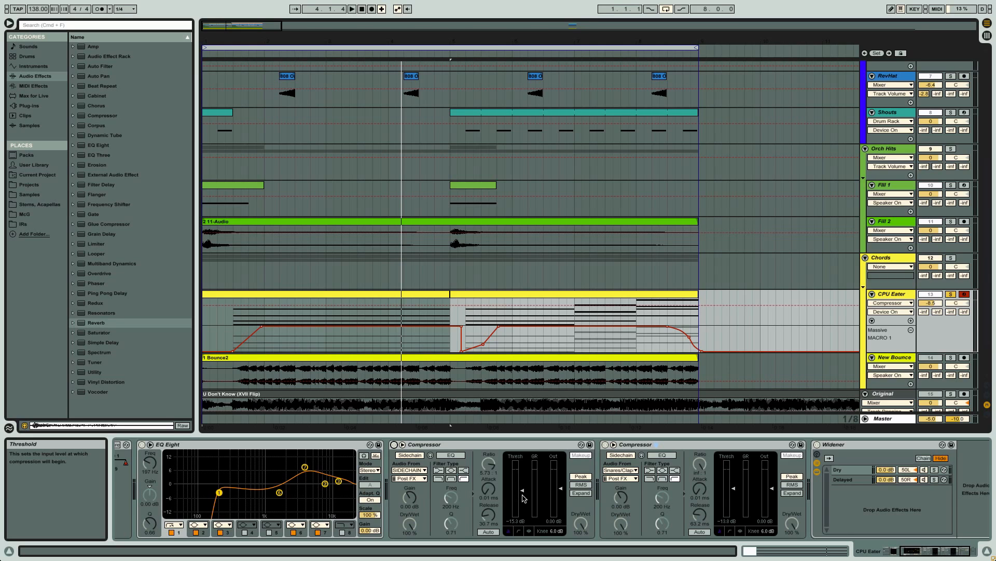
key("space")
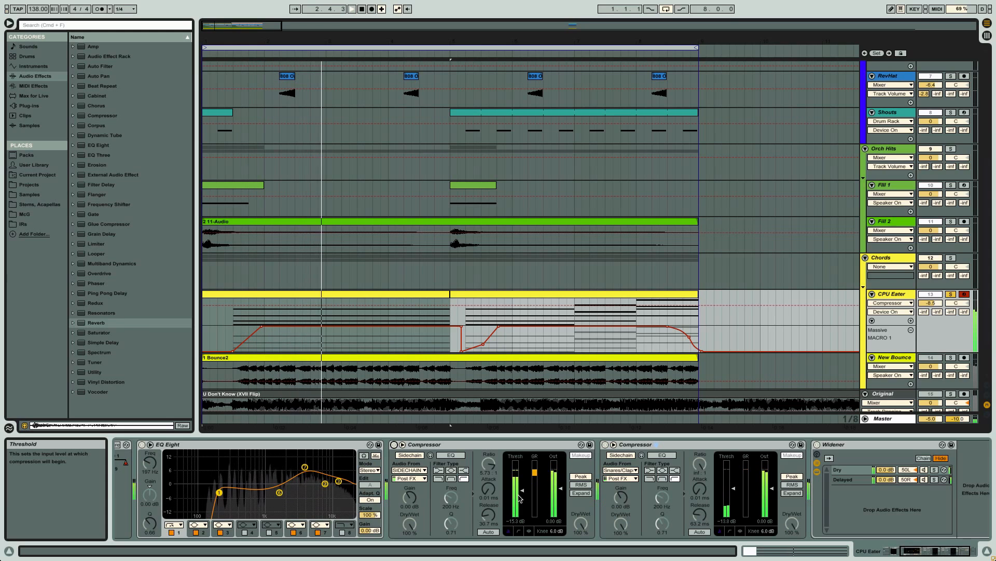
key("space")
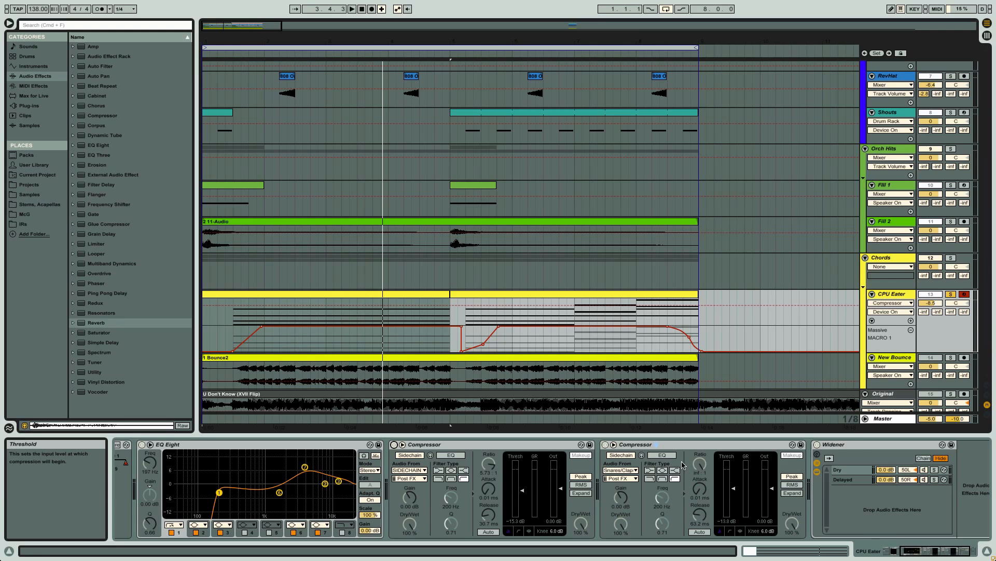
Step: Examine the second Compressor, sidechained from Snares/Claps, alongside the snare pattern, and return to the EQ Eight curve
scroll(681, 449, "right", 3)
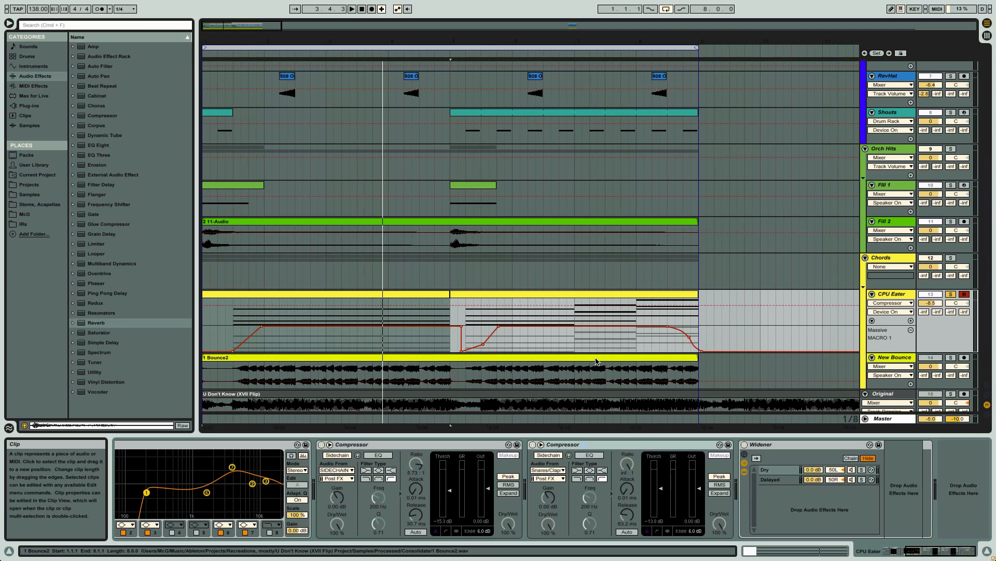
scroll(499, 226, "up", 5)
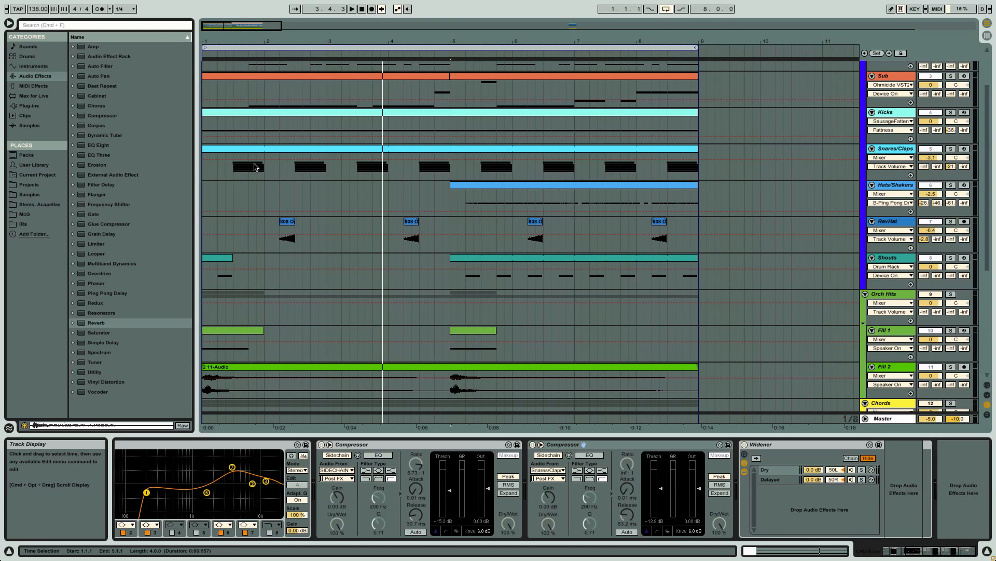
scroll(371, 231, "down", 7)
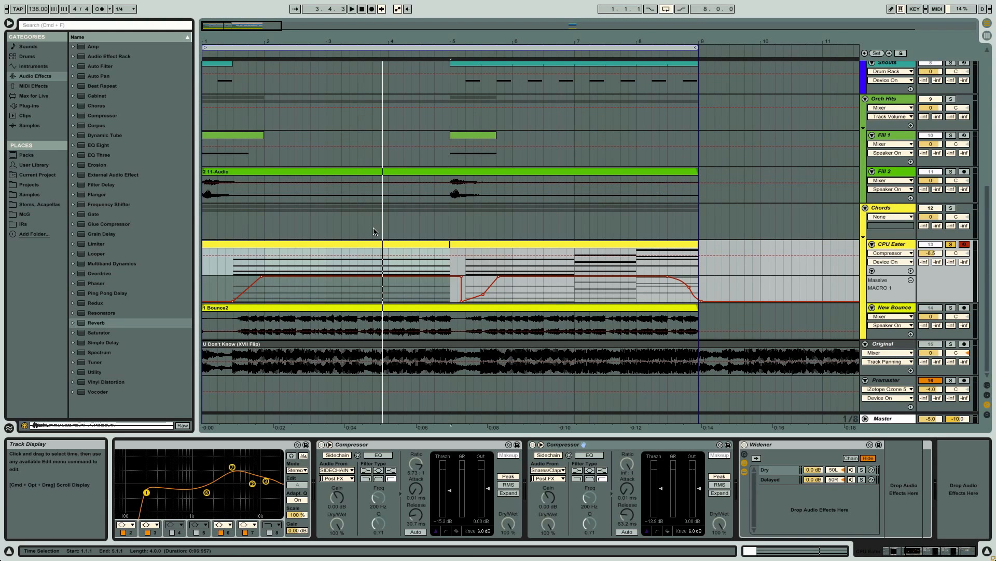
scroll(471, 278, "up", 9)
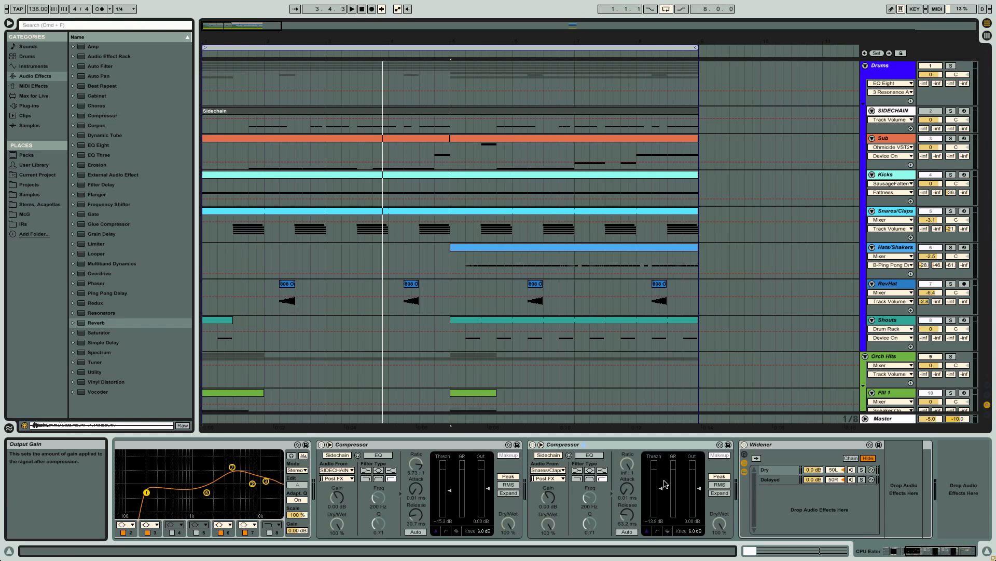
scroll(473, 463, "left", 4)
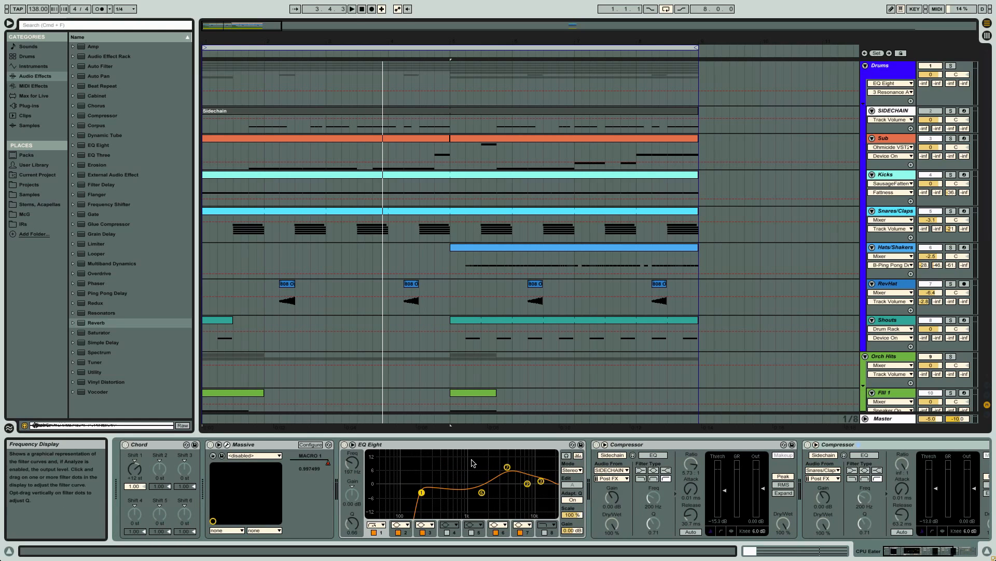
Step: Examine the Widener rack's Delayed chain and compare the soloed CPU Eater track with the Widener bypassed and re-enabled during playback
scroll(567, 479, "right", 4)
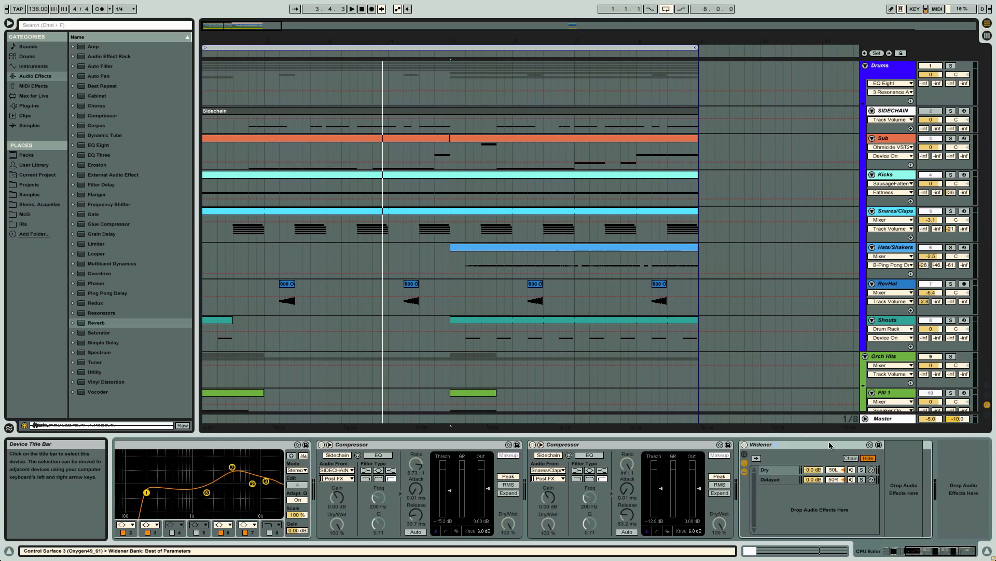
left_click(785, 479)
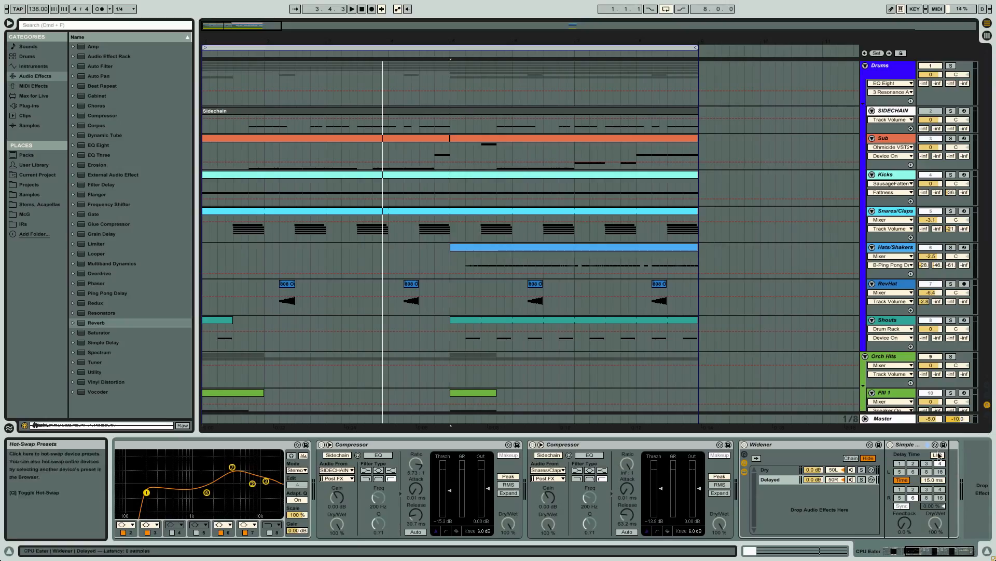
scroll(672, 368, "down", 10)
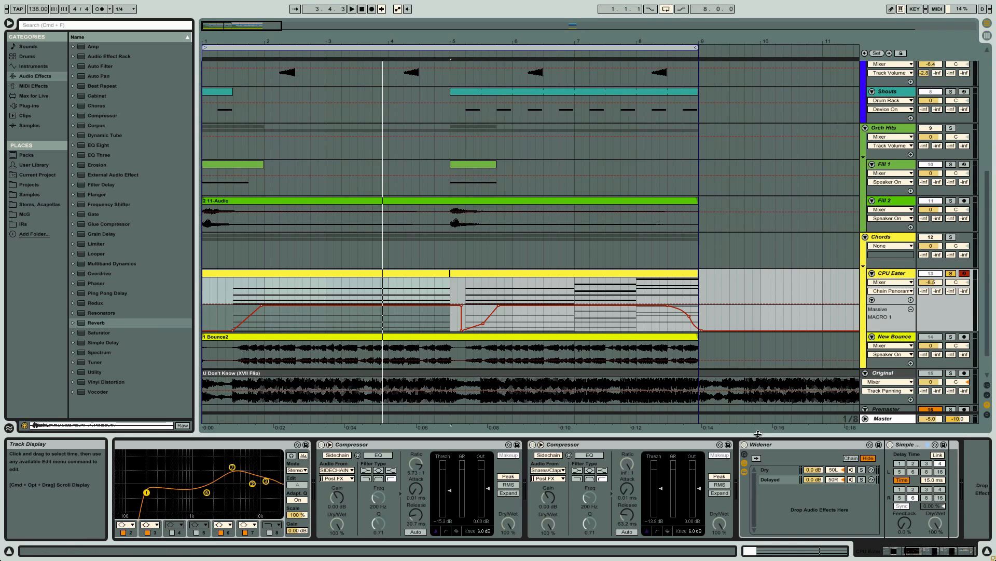
left_click(745, 445)
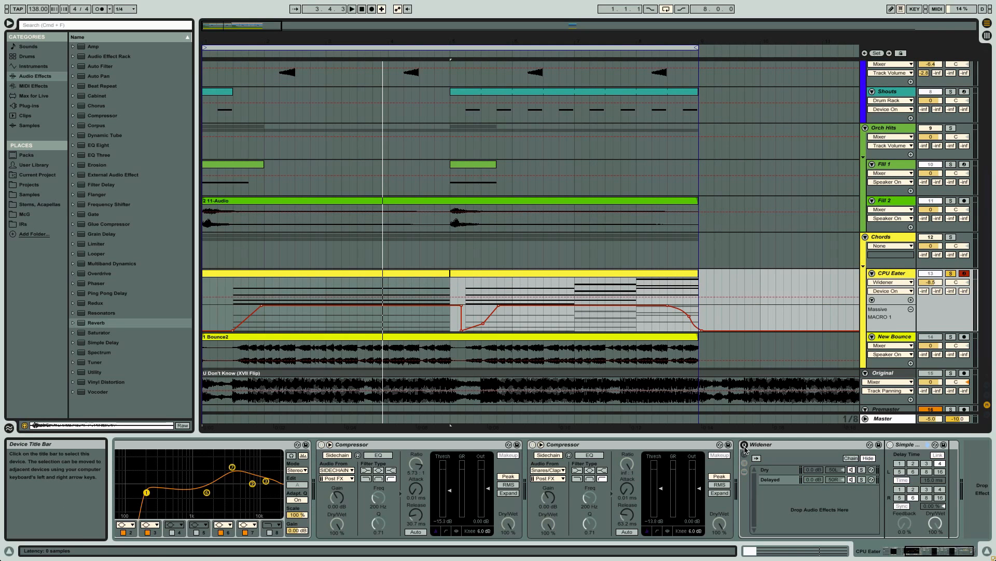
key("space")
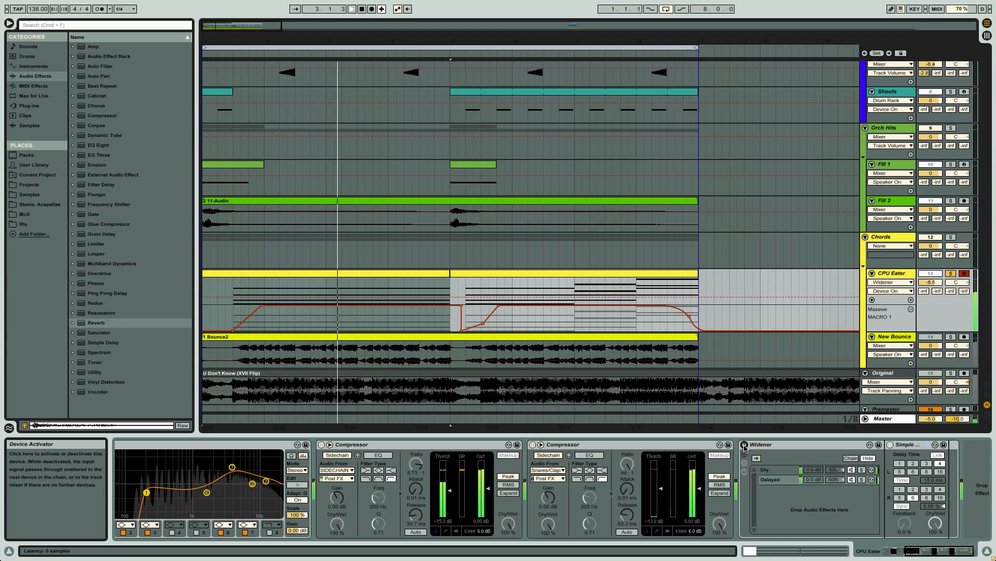
left_click(745, 445)
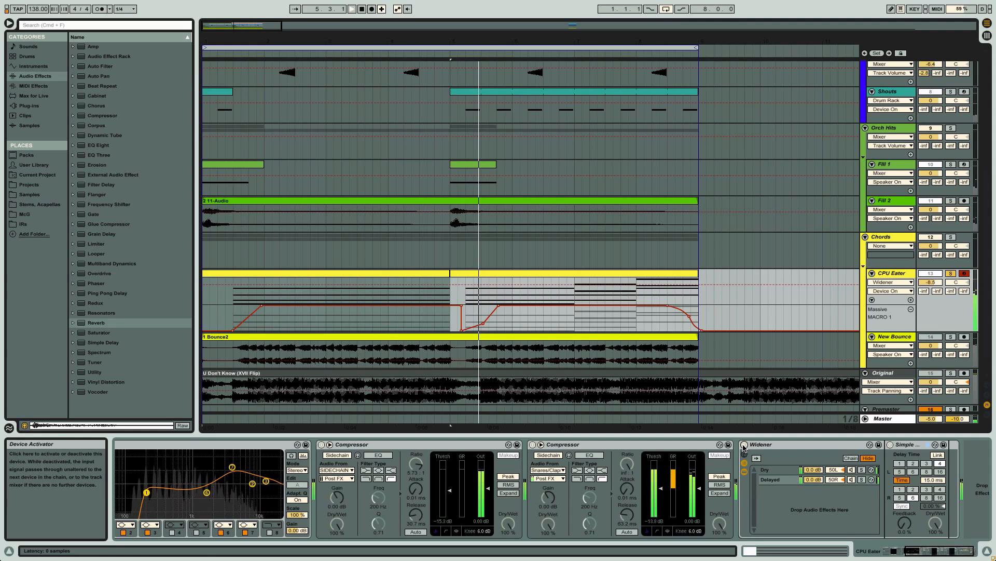
Step: Take the CPU Eater track out of solo and deactivate both its Massive instrument and the track itself
scroll(743, 327, "down", 2)
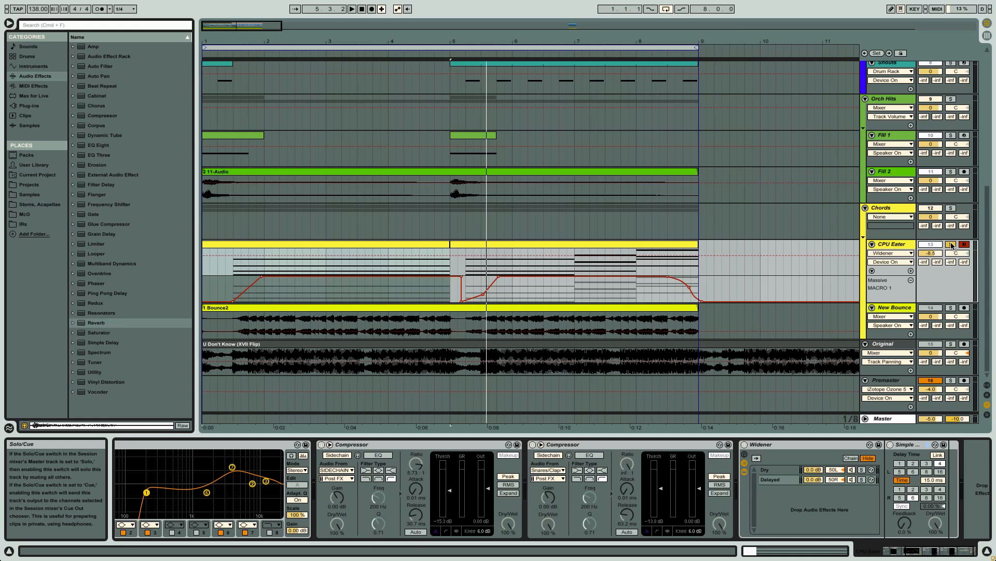
scroll(478, 445, "left", 6)
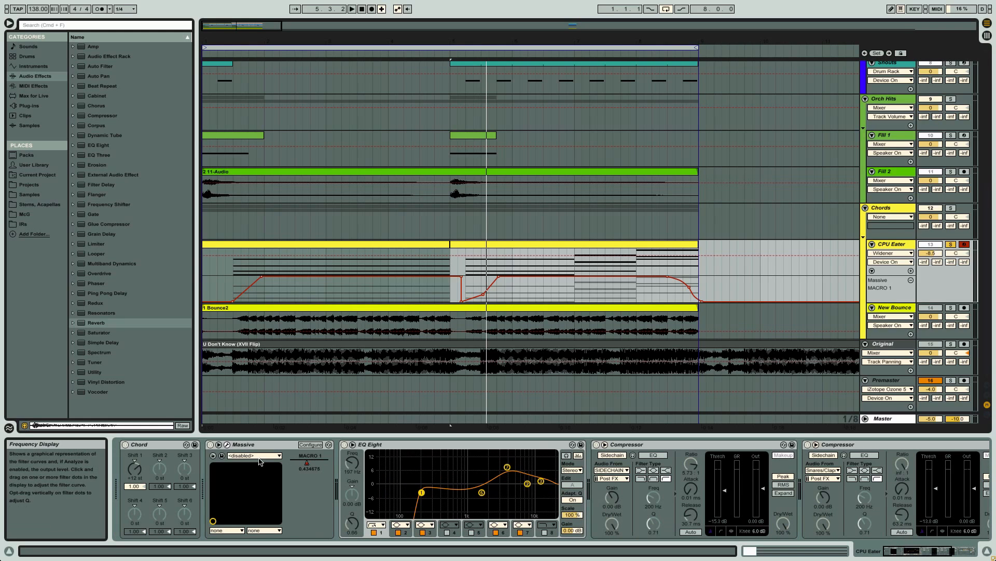
left_click(211, 445)
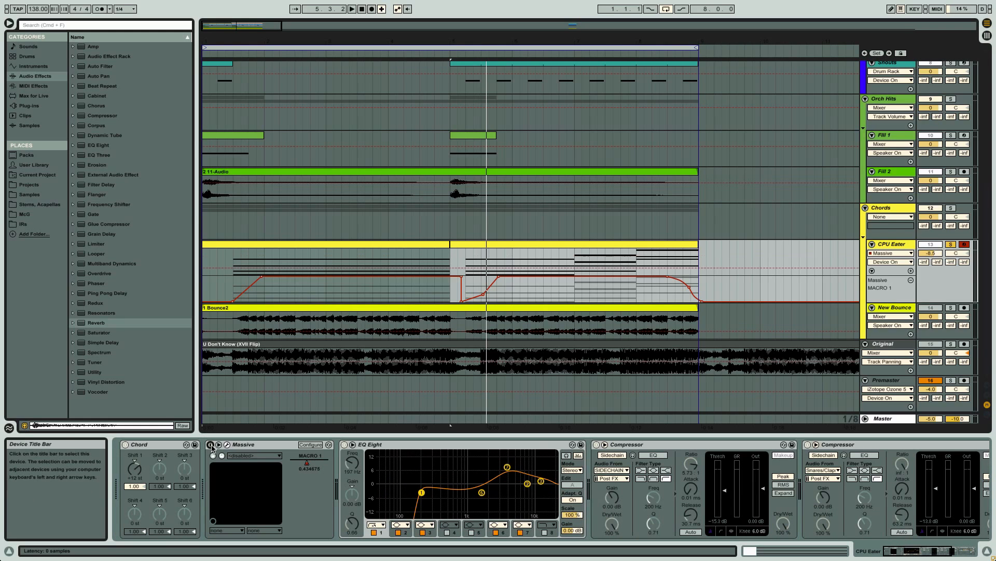
left_click(950, 244)
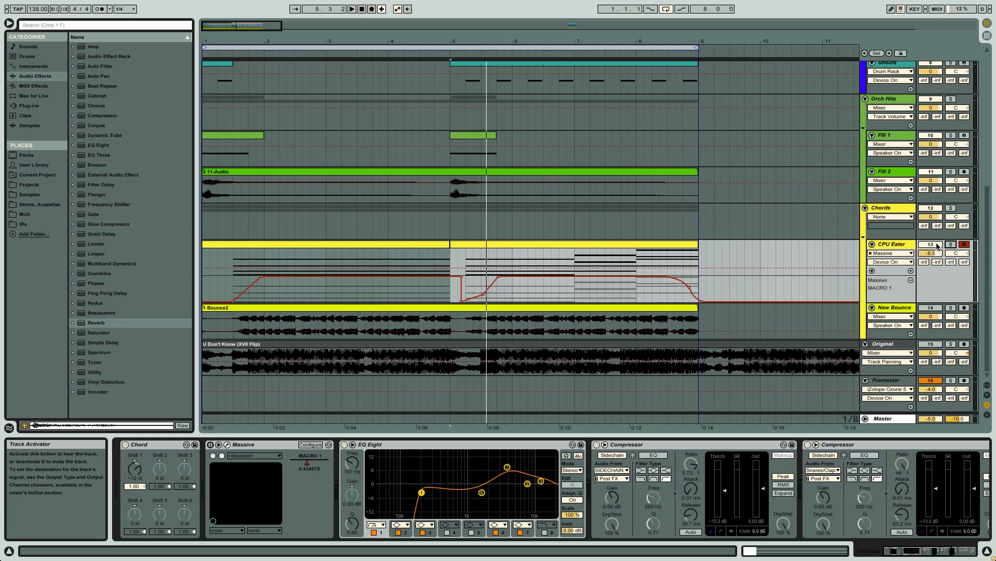
left_click(931, 245)
Step: Open the Sub track's Massive editor and close the CPU Eater's Massive window
scroll(937, 310, "up", 10)
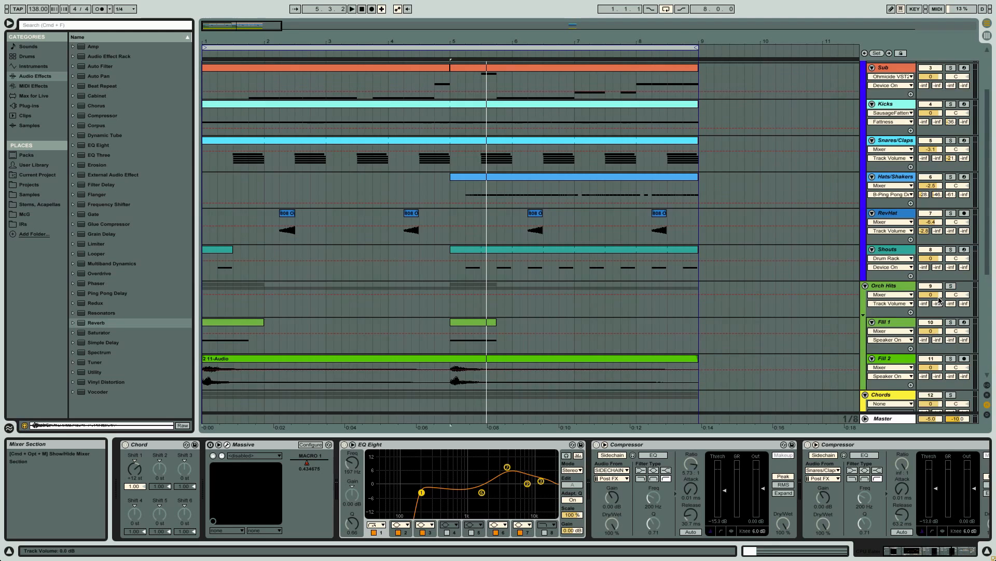
left_click(945, 137)
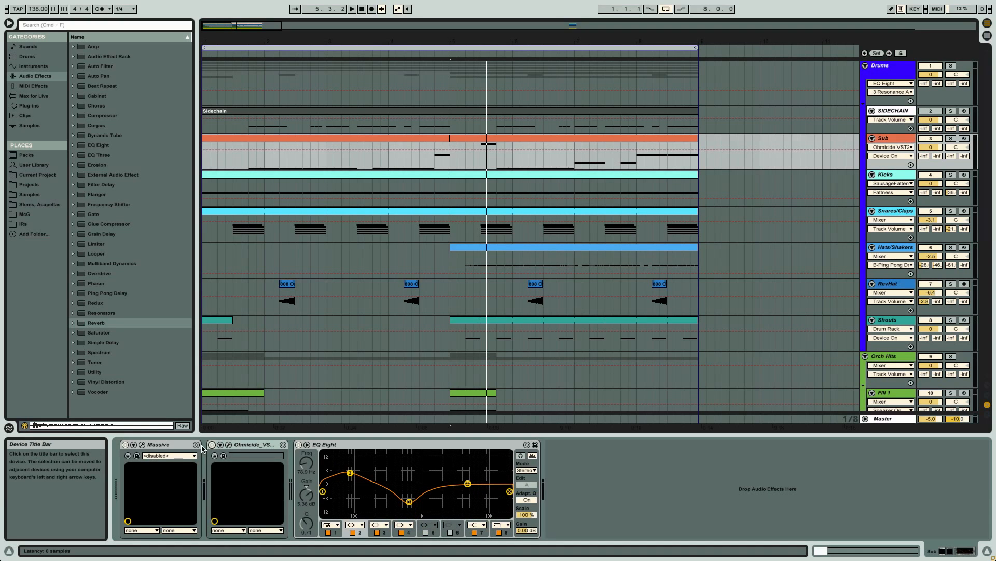
left_click(142, 445)
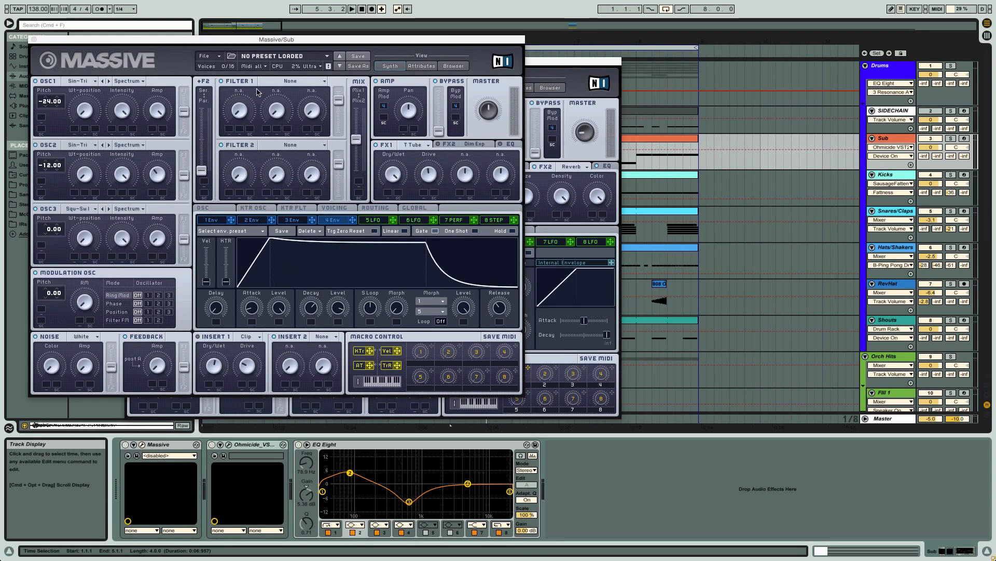
left_click(550, 73)
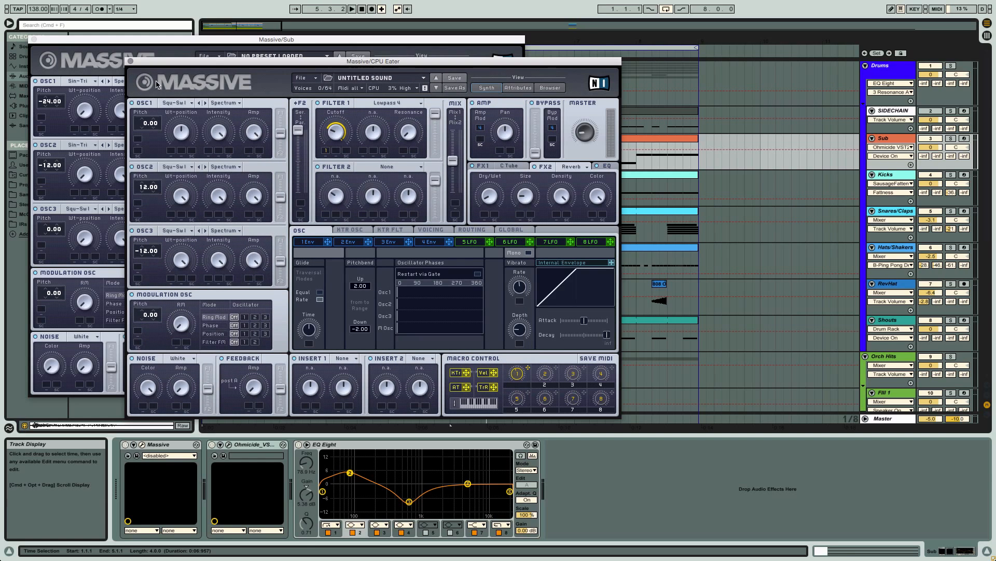
left_click(130, 61)
Step: Examine the Sub's Massive oscillators and envelope, close its editor and inspect band 3 of the Sub's EQ Eight
left_click_drag(197, 40, 557, 65)
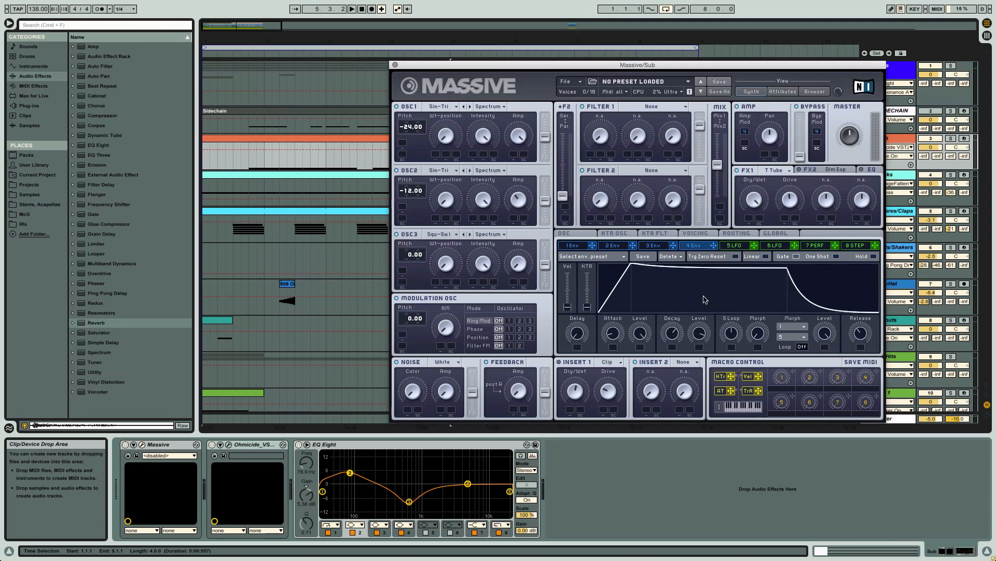
left_click(395, 65)
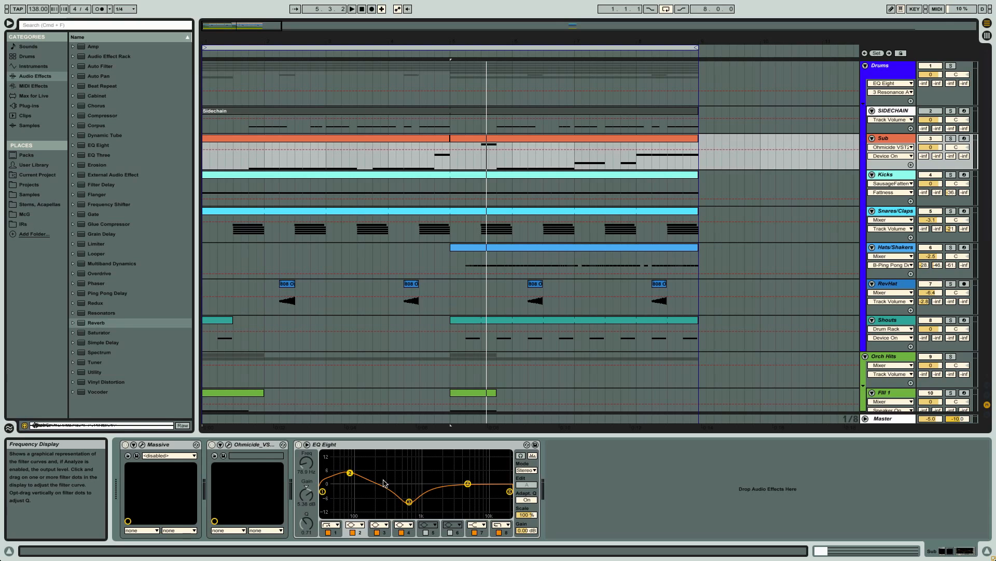
left_click(409, 502)
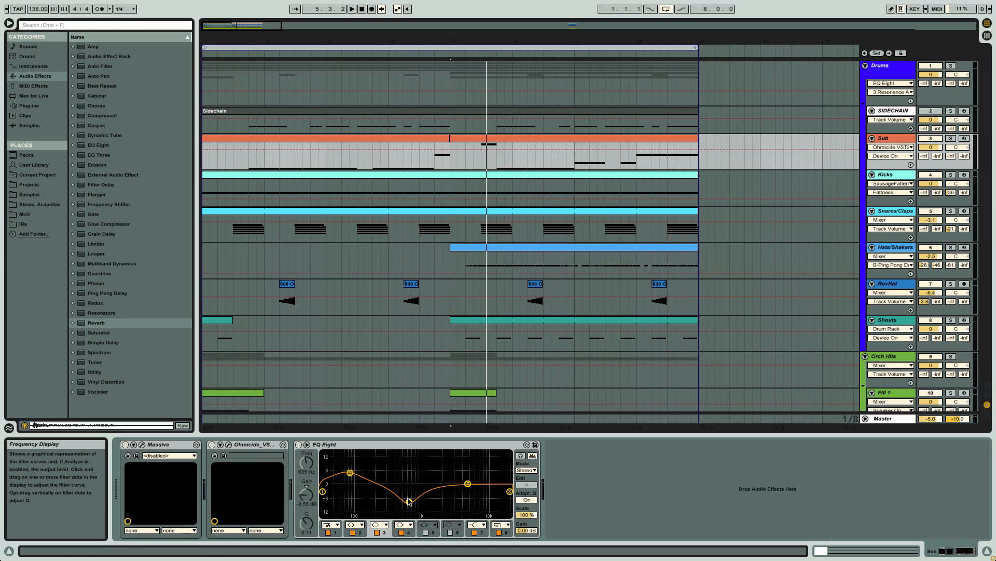
Step: Show the Kicks track's devices and audition the Kick_05 pad in its Drum Rack
left_click(915, 178)
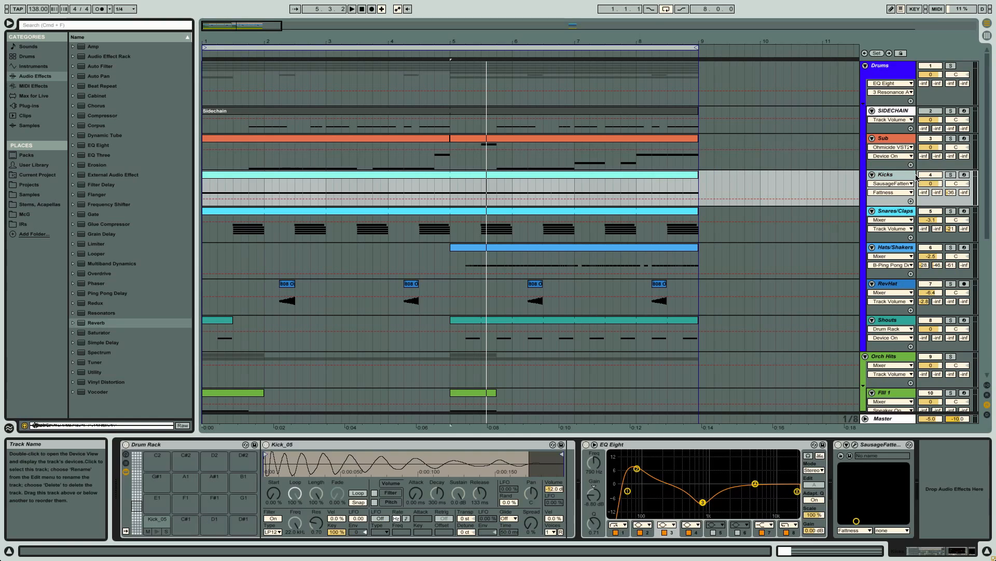
left_click(157, 531)
left_click(160, 532)
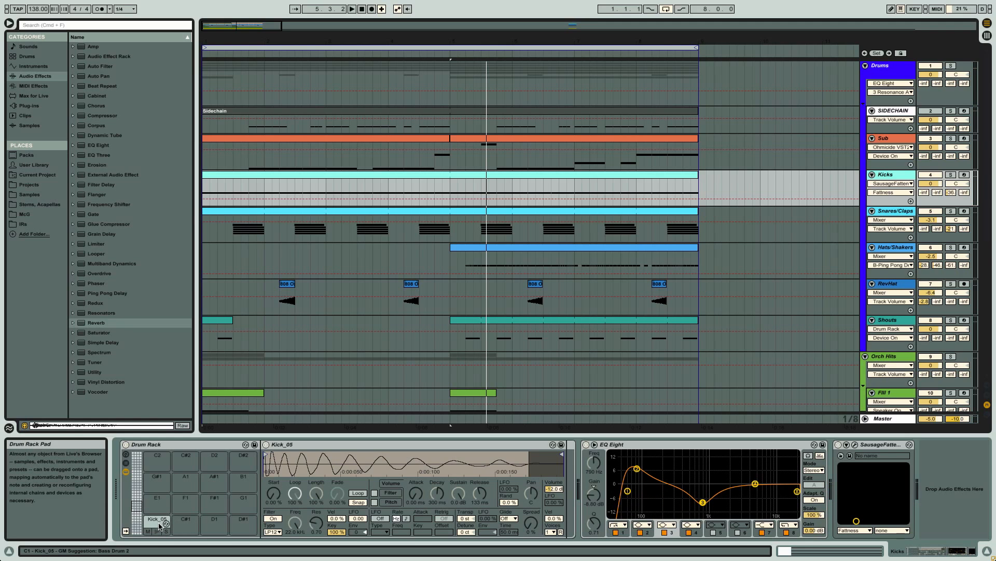
Step: Show the Snares/Claps track's Drum Rack and audition its ASRX Clap pad
scroll(856, 326, "down", 10)
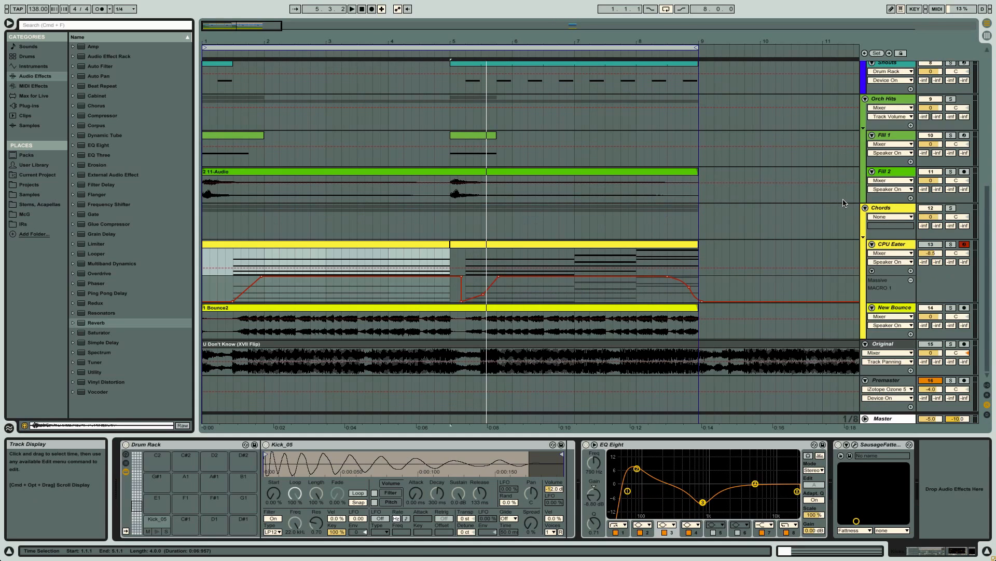
scroll(798, 267, "up", 8)
left_click(908, 177)
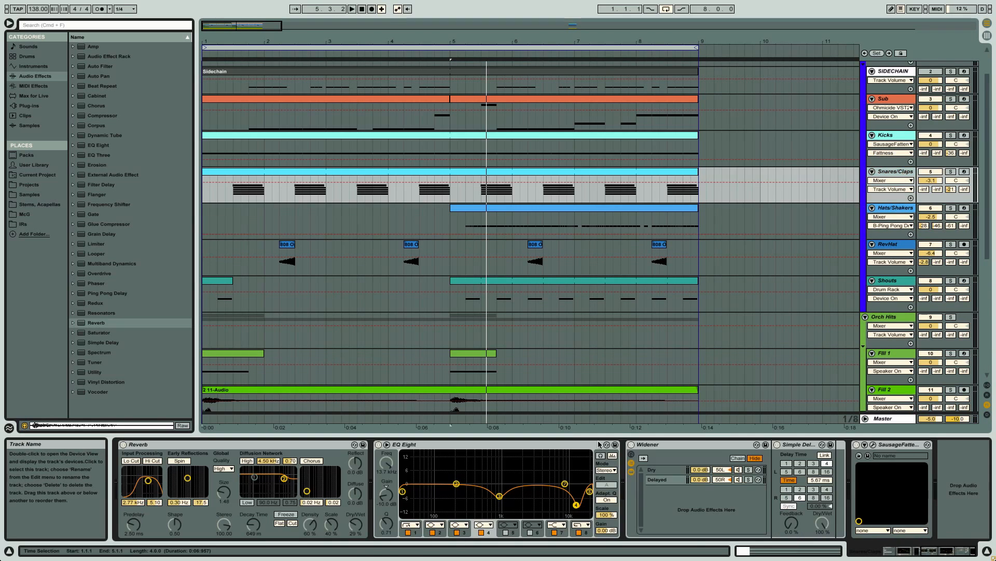
scroll(492, 475, "up", 8)
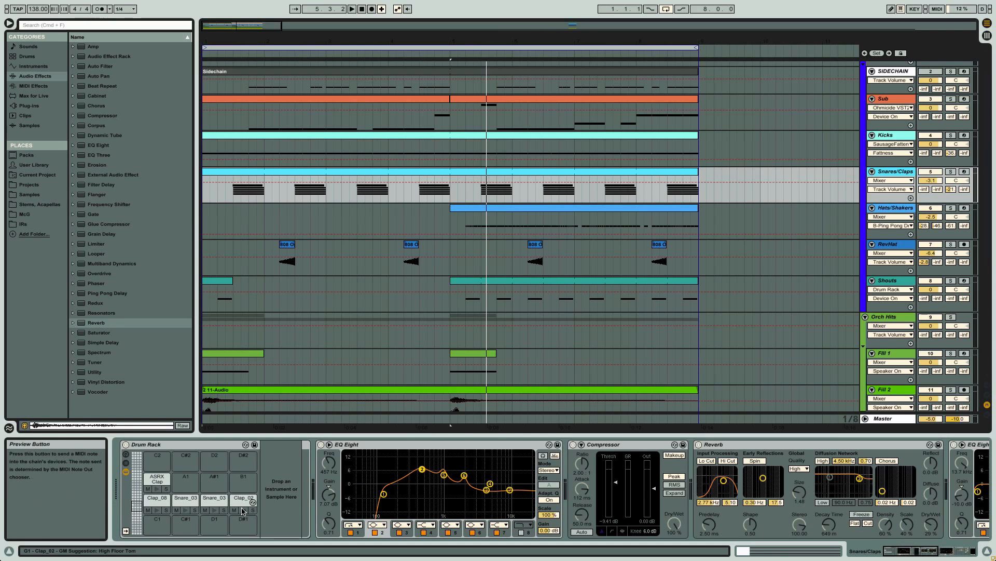
left_click(157, 489)
left_click(157, 490)
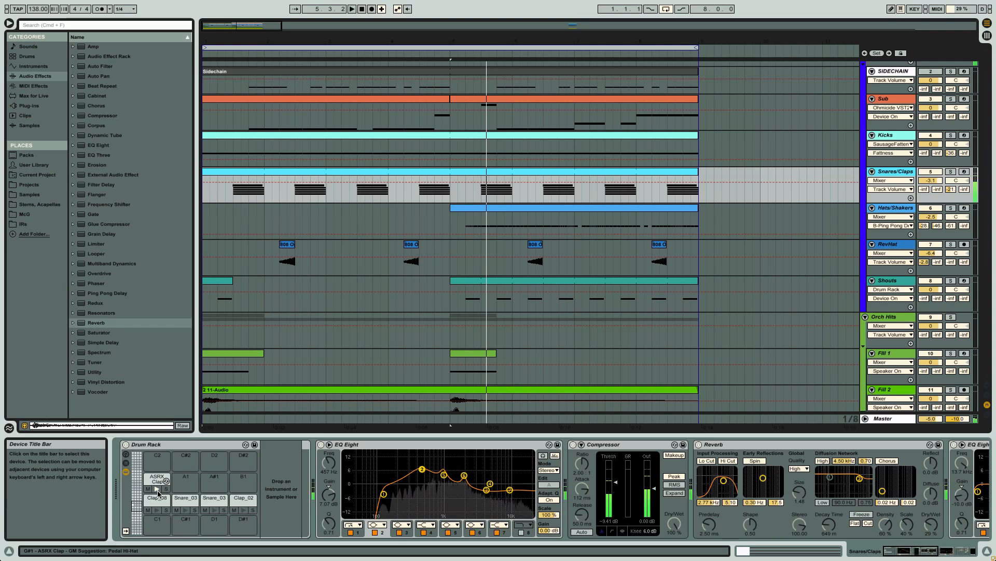
Step: Audition both Snare_03 pads, Clap_02 and Clap_08 in the Snares/Claps Drum Rack
left_click(188, 511)
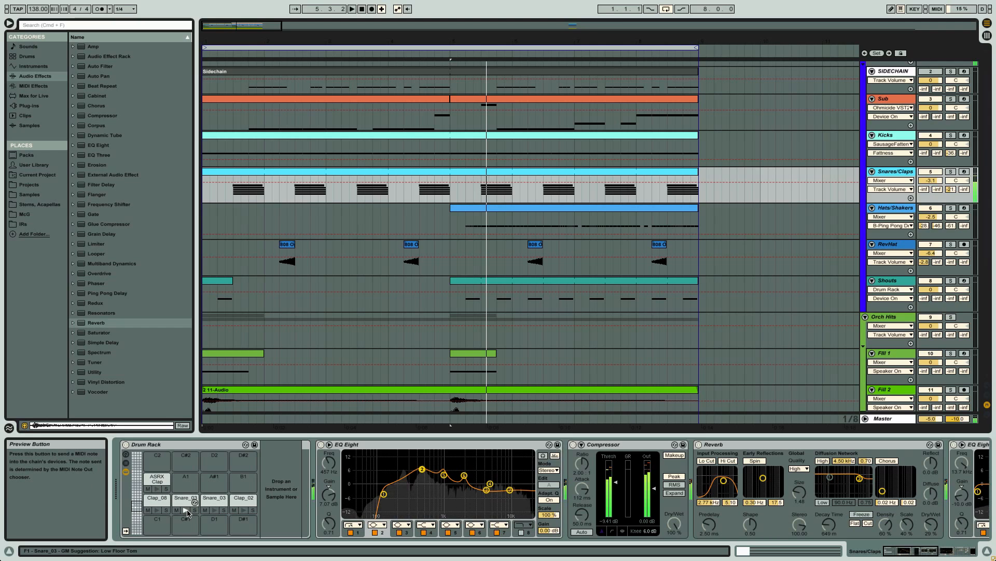
left_click(213, 503)
left_click(214, 511)
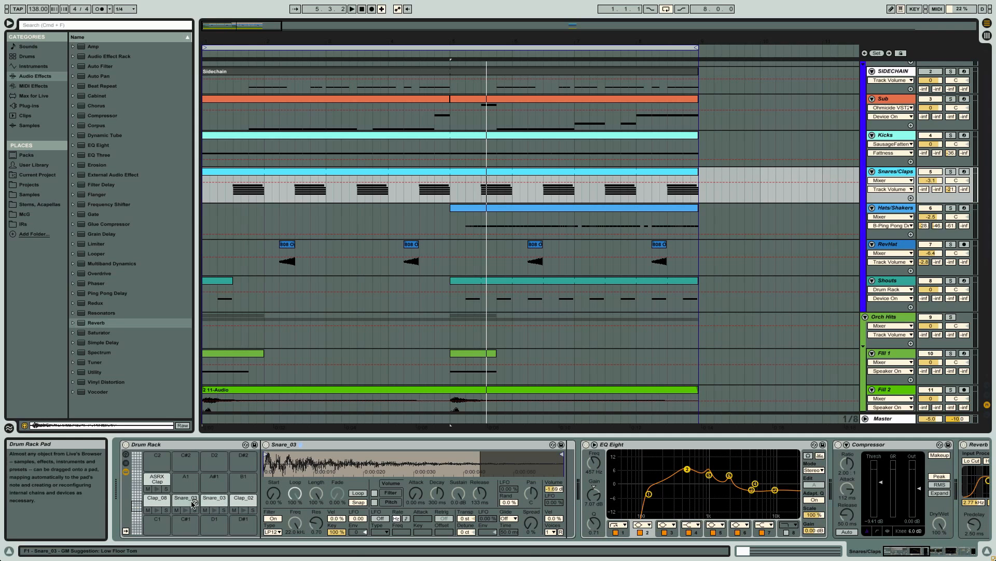
left_click(250, 500)
left_click(244, 510)
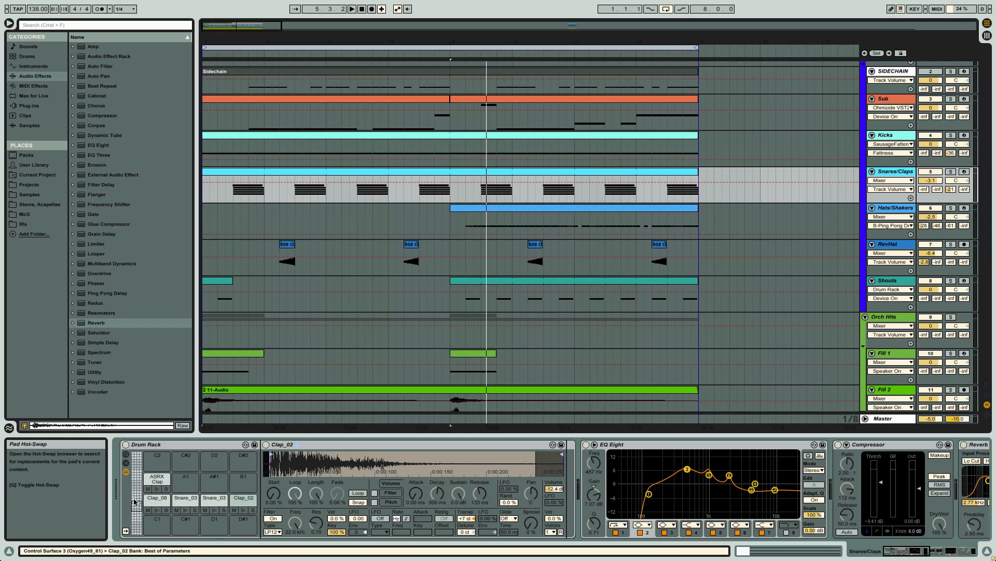
left_click(158, 510)
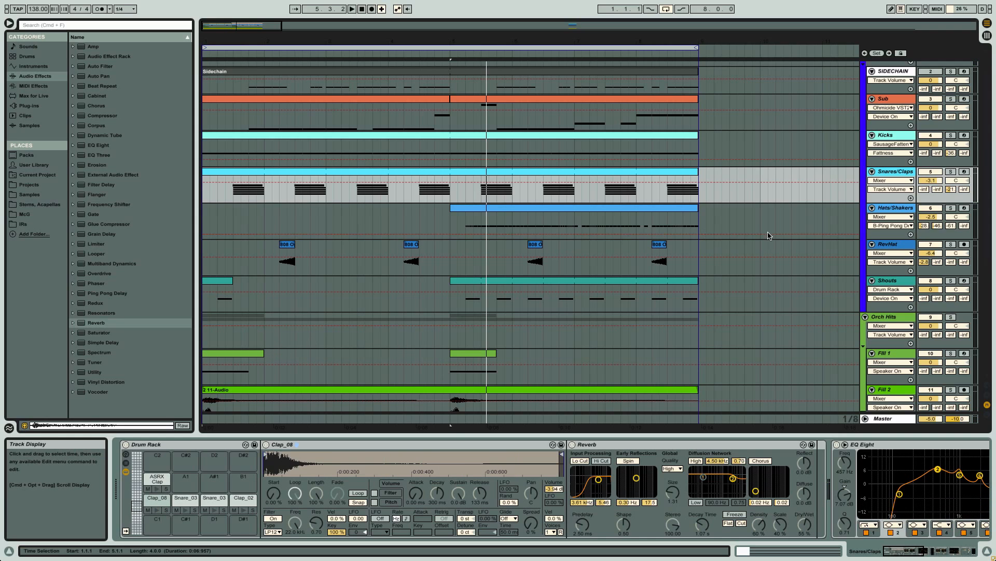
Step: Select the Hats/Shakers clip and audition the Hat_Closed_01 pad, examining its sample and EQ Eight curve
left_click(683, 212)
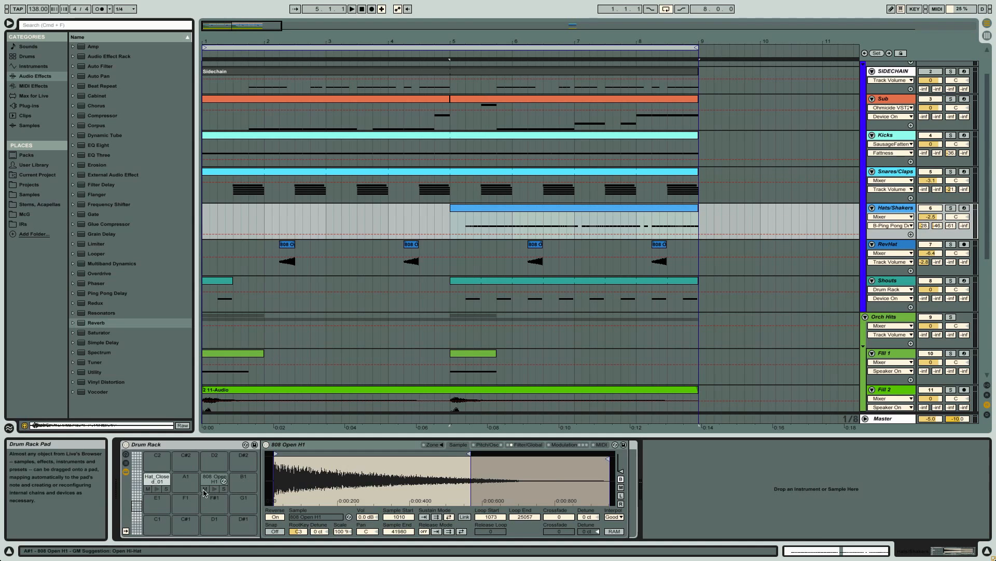
left_click(156, 489)
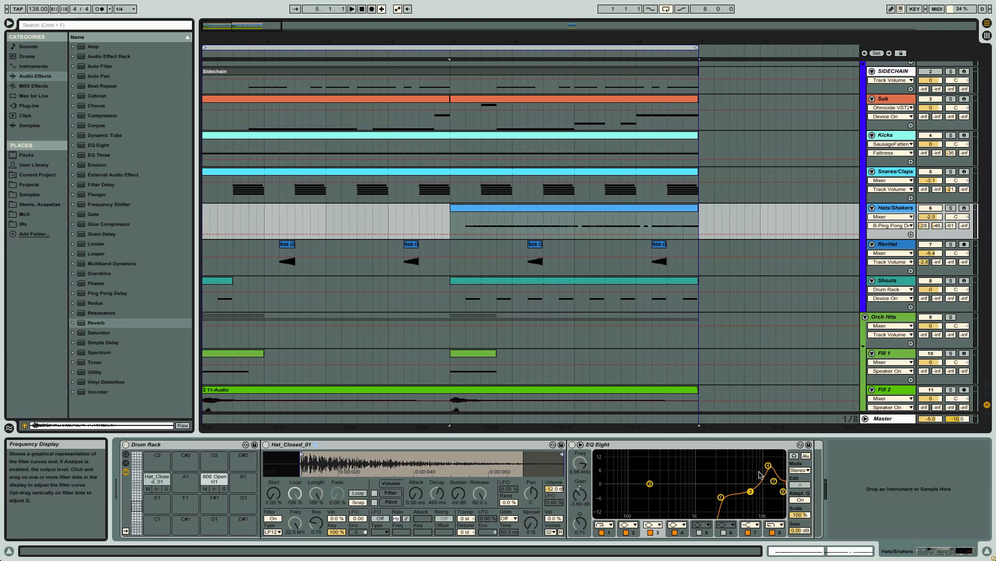
Step: Solo the RevHat track and play its reversed 808 Open H1 clip in bar 4, then stop playback
left_click(414, 247)
left_click(951, 245)
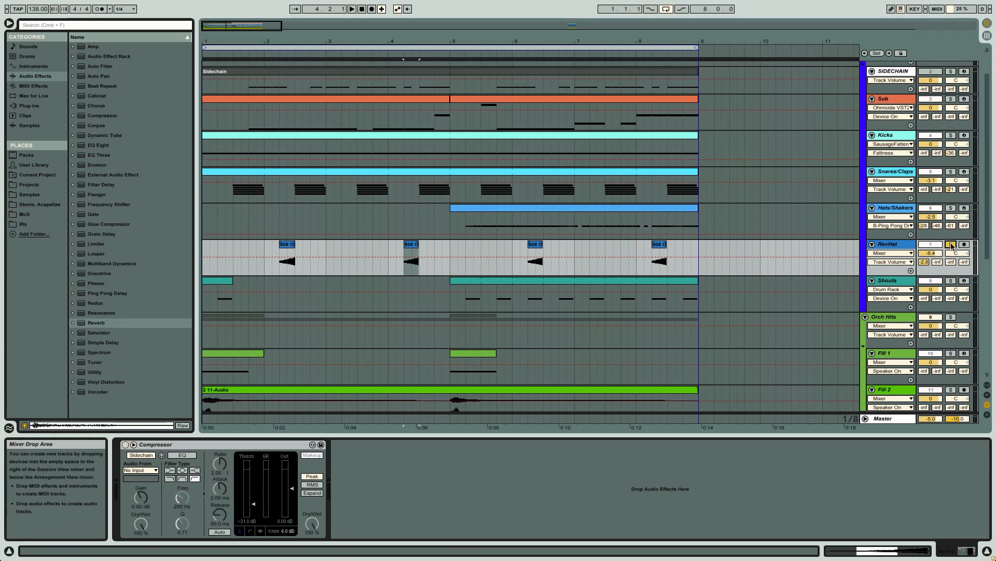
left_click(409, 243)
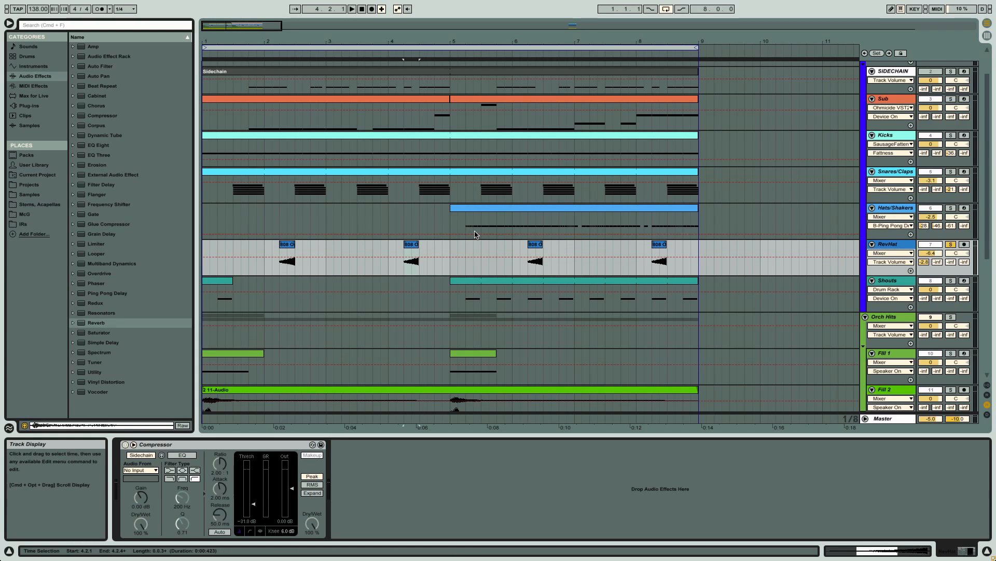
scroll(474, 232, "down", 3)
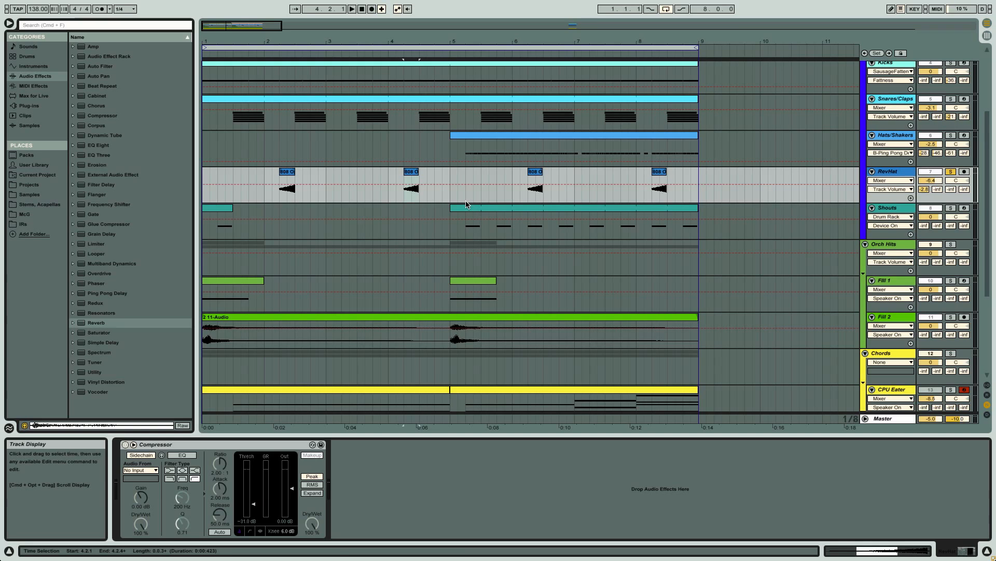
left_click(416, 172)
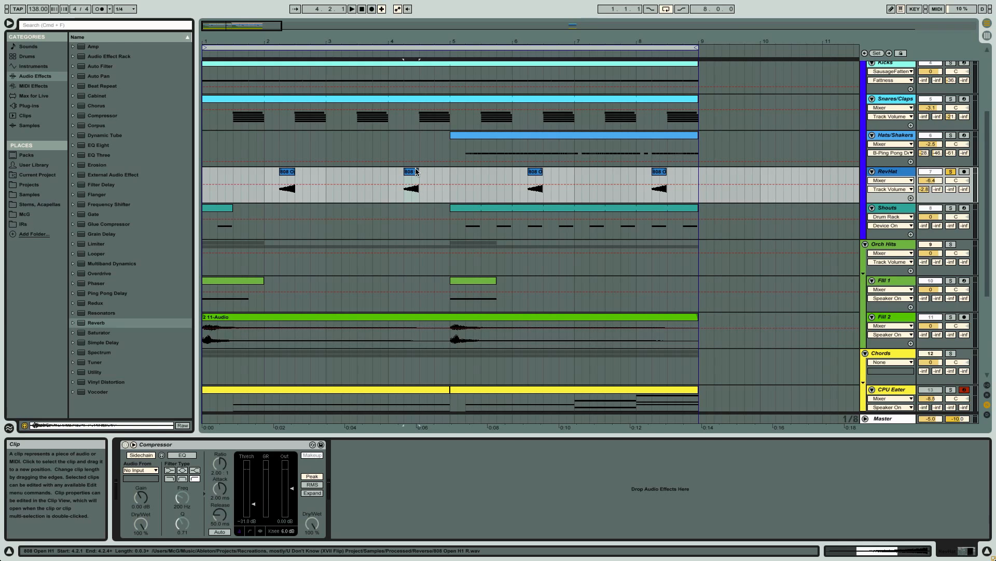
key("space")
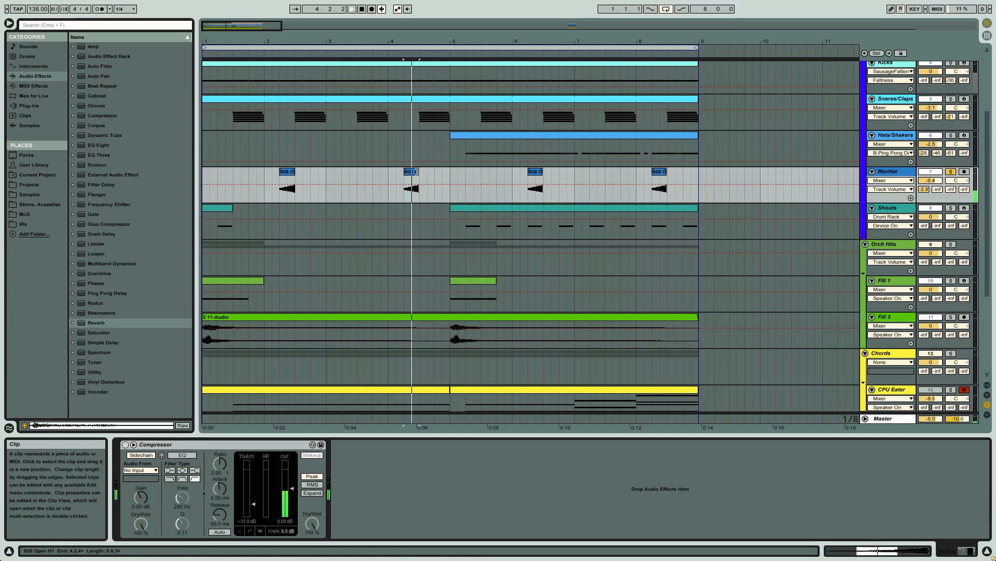
key("space")
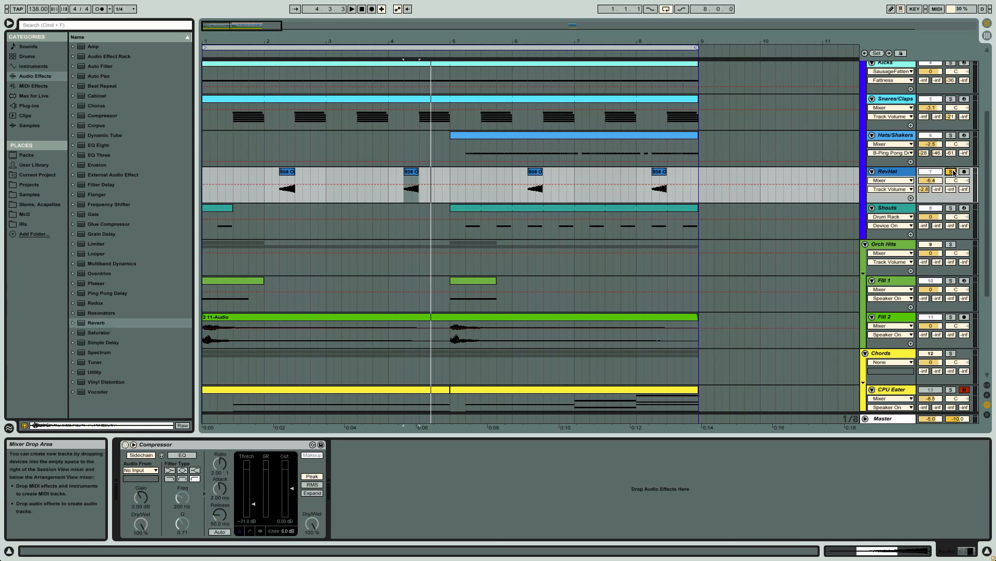
Step: Solo the Shouts track, play its Chant_07 clip from bar 5, and turn its solo off
left_click(904, 211)
left_click(953, 207)
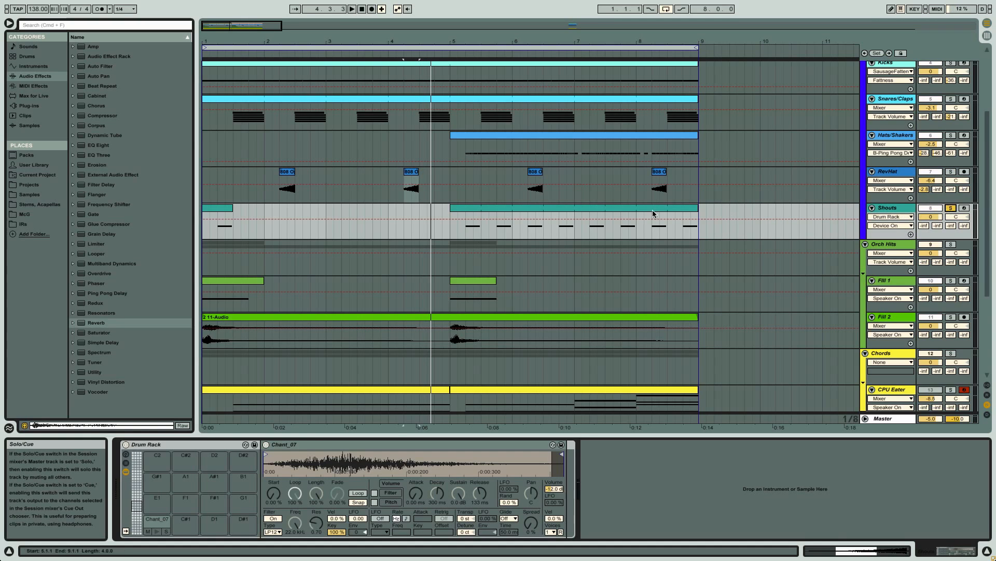
left_click(565, 207)
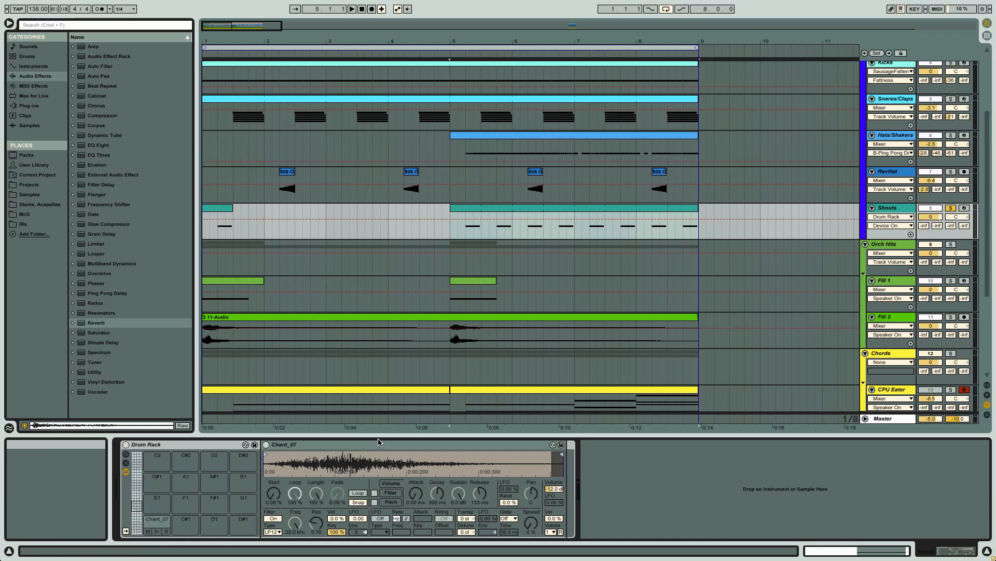
key("space")
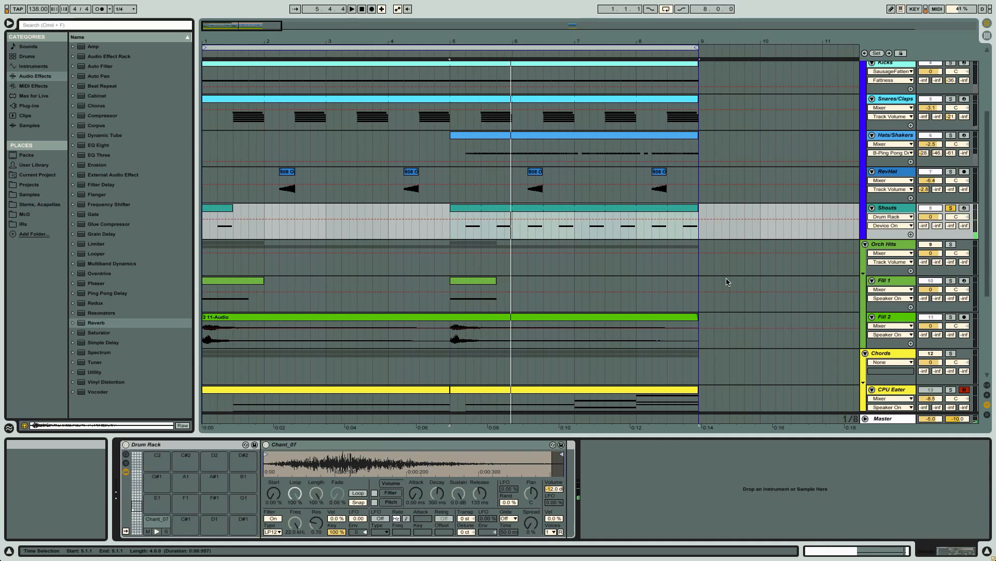
left_click(952, 208)
Step: Solo the Orch Hits group, arm Fill 1 and inspect the d_fat and Orchestra Hits chains in its Instrument Rack
left_click(951, 244)
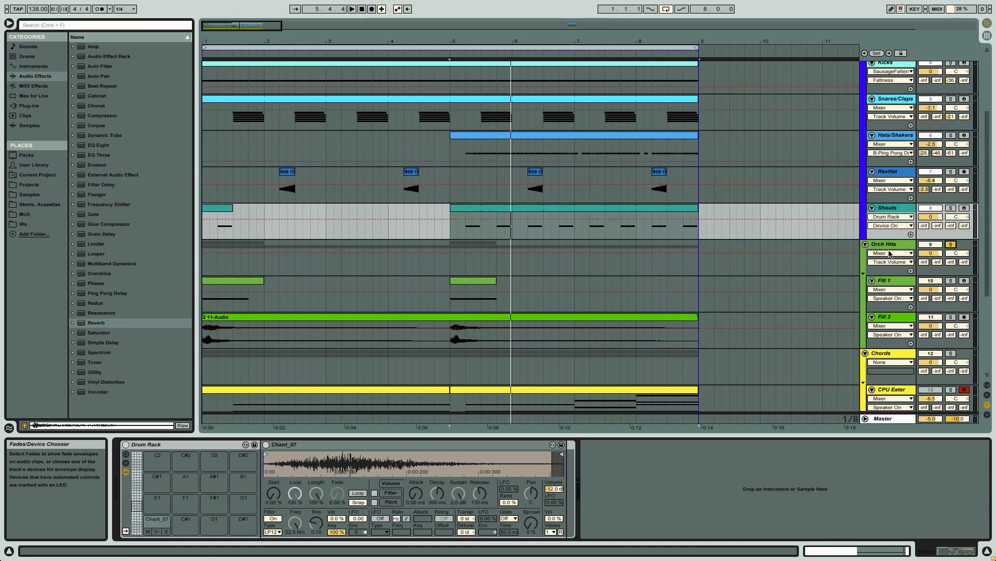
scroll(903, 222, "down", 5)
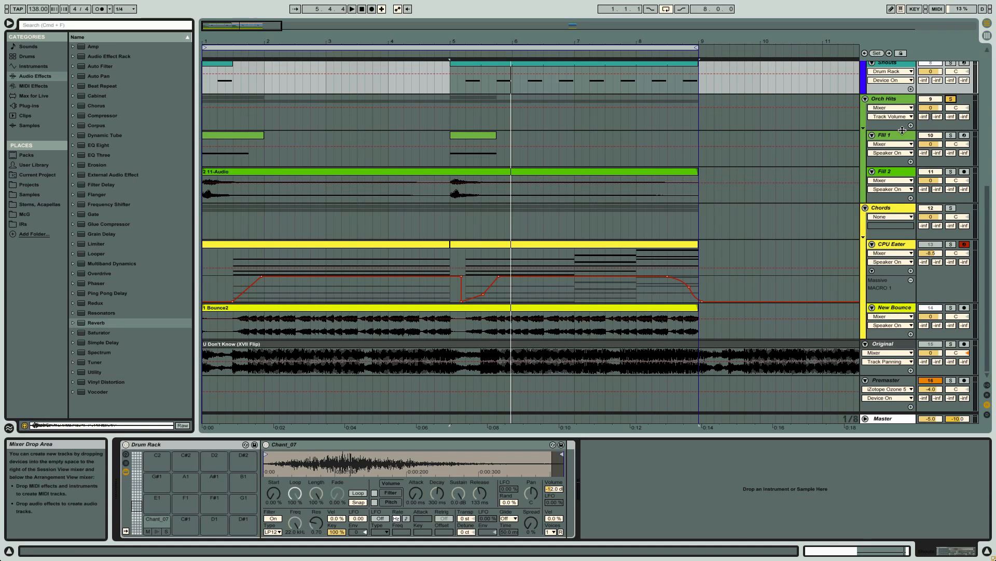
left_click(963, 136)
left_click(963, 136)
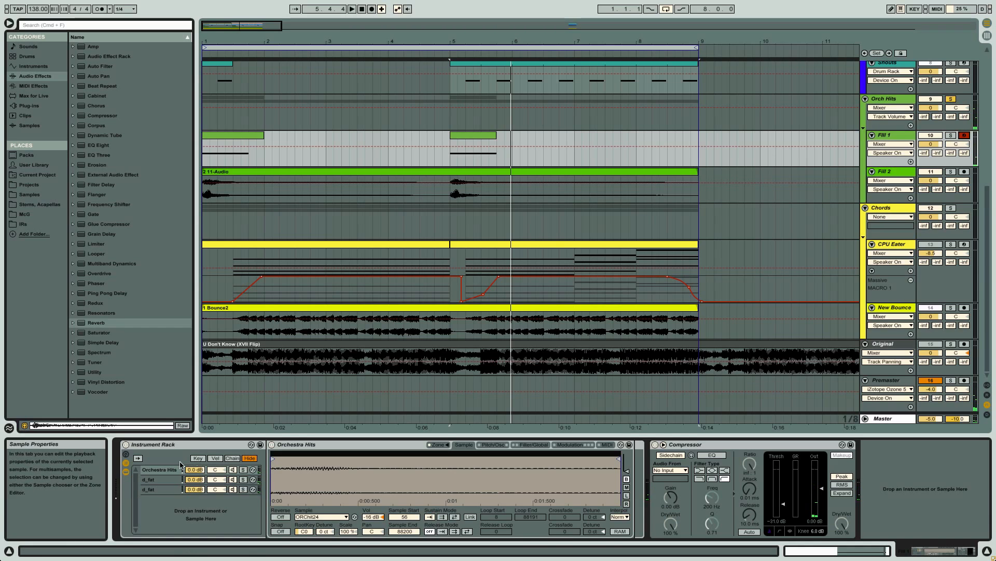
left_click(174, 481)
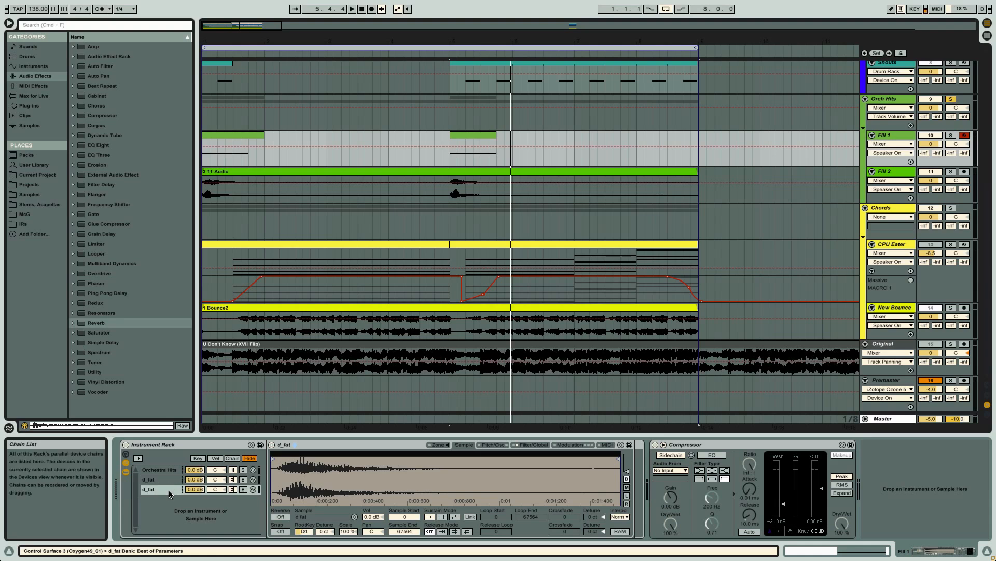
left_click(163, 486)
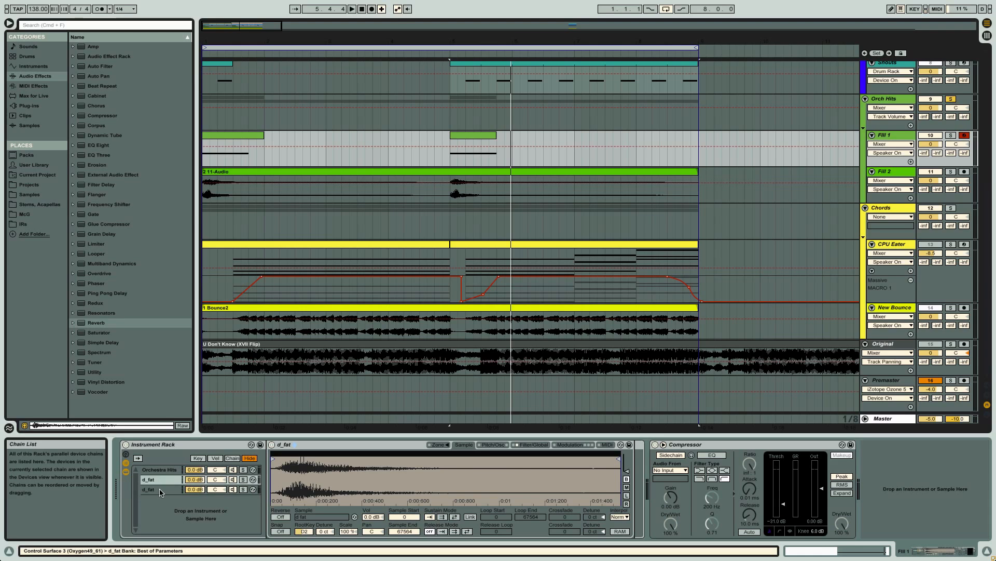
left_click(178, 470)
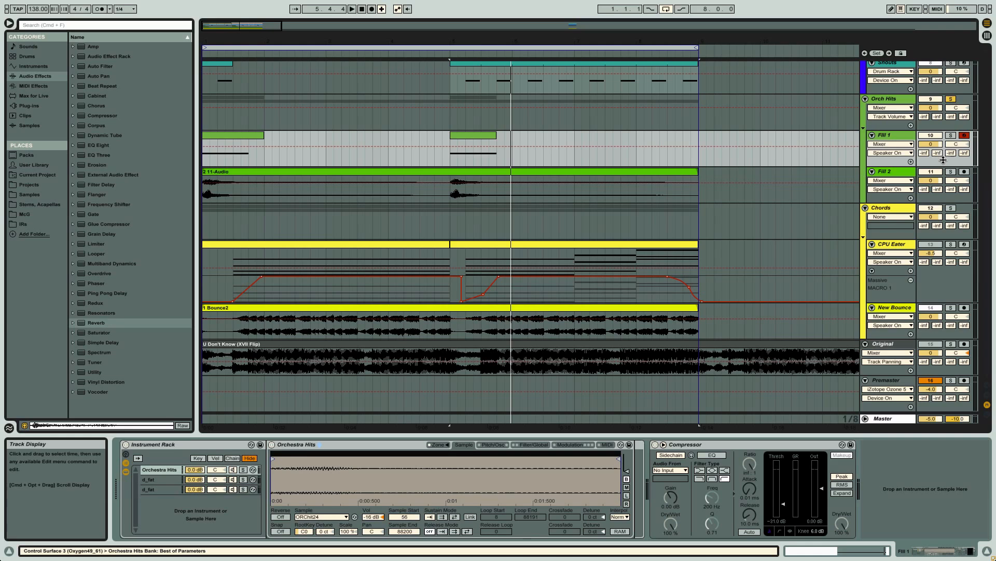
Step: Arm and solo the Fill 2 audio track and play it from bar 1
left_click(963, 173)
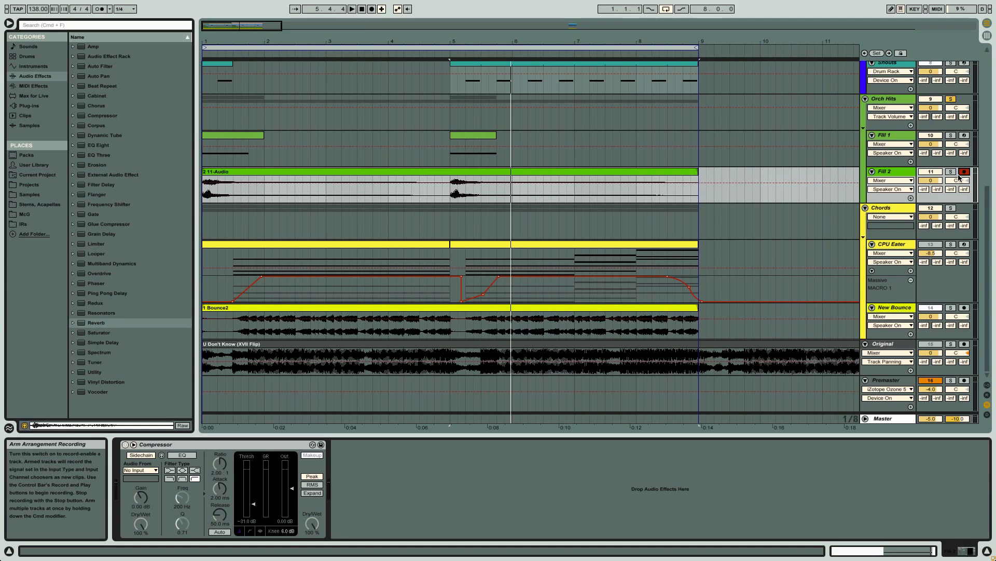
left_click(950, 172)
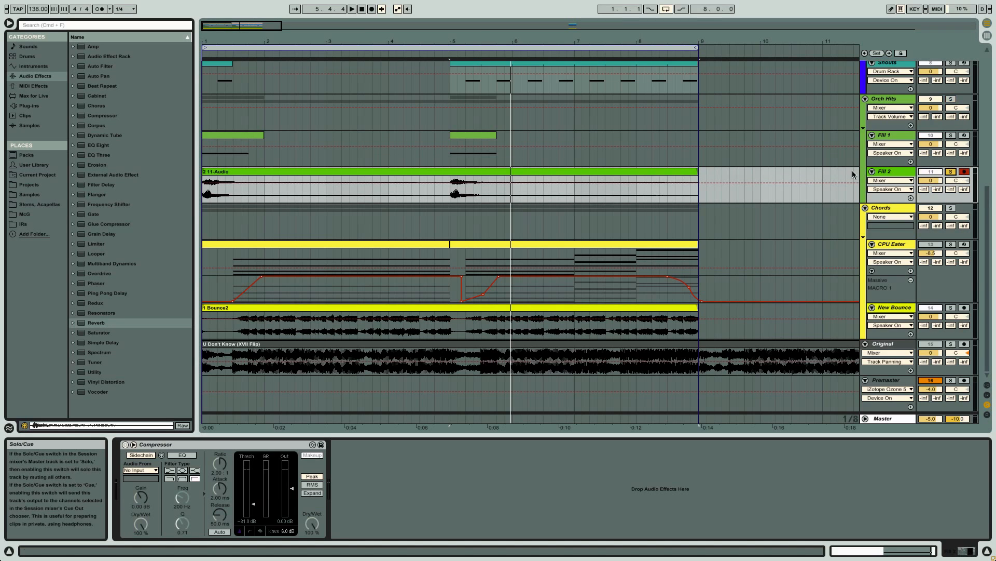
left_click(363, 10)
scroll(499, 195, "up", 2)
scroll(499, 194, "up", 1)
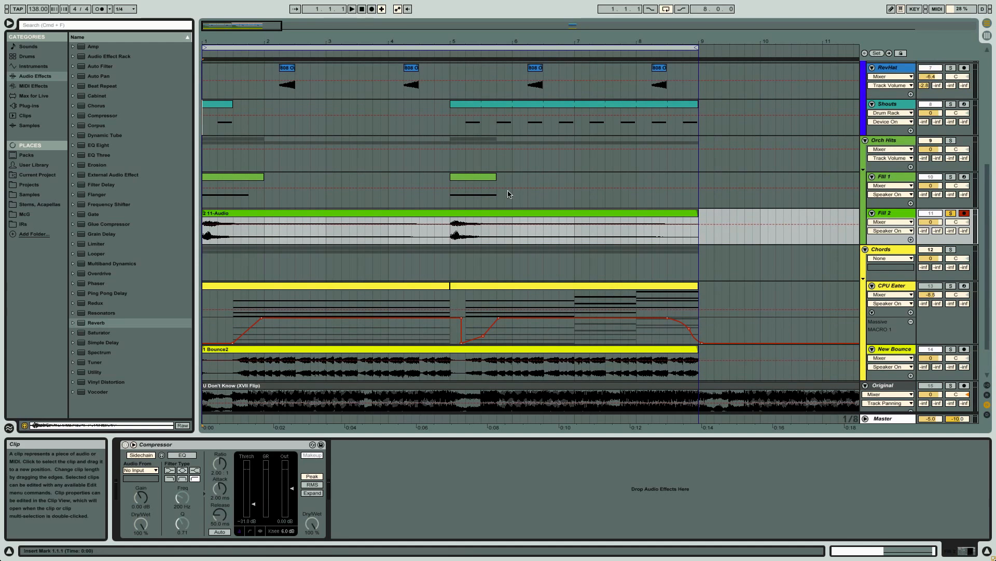
key("space")
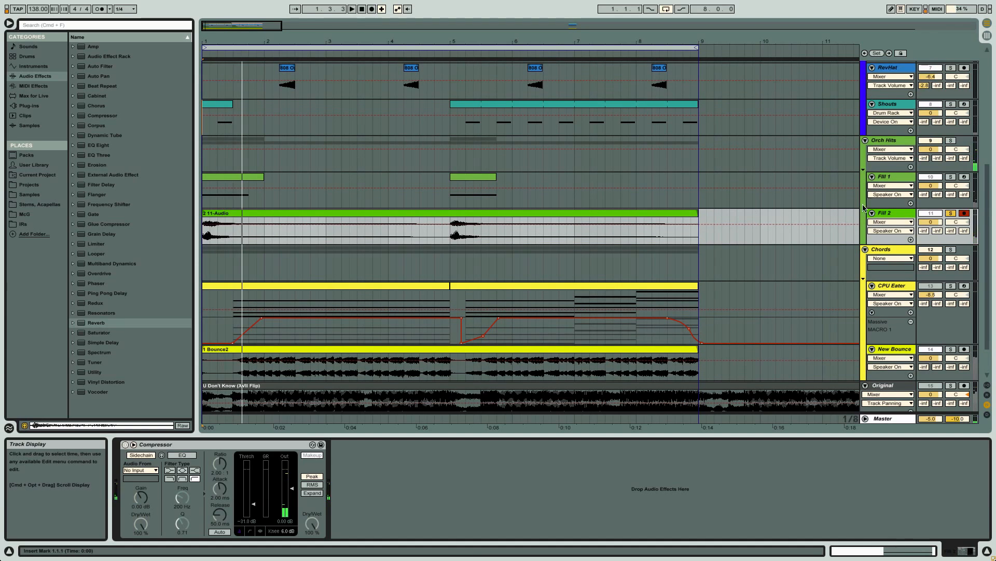
Step: Select the Original track and its audio clip, show its EQ Eight, and toggle its solo on and off
scroll(954, 224, "down", 3)
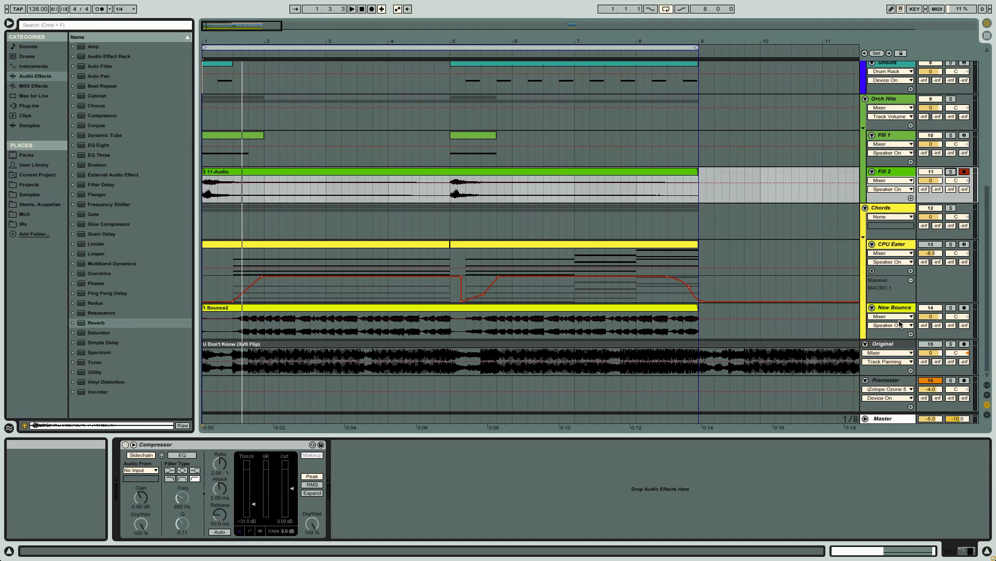
left_click(907, 347)
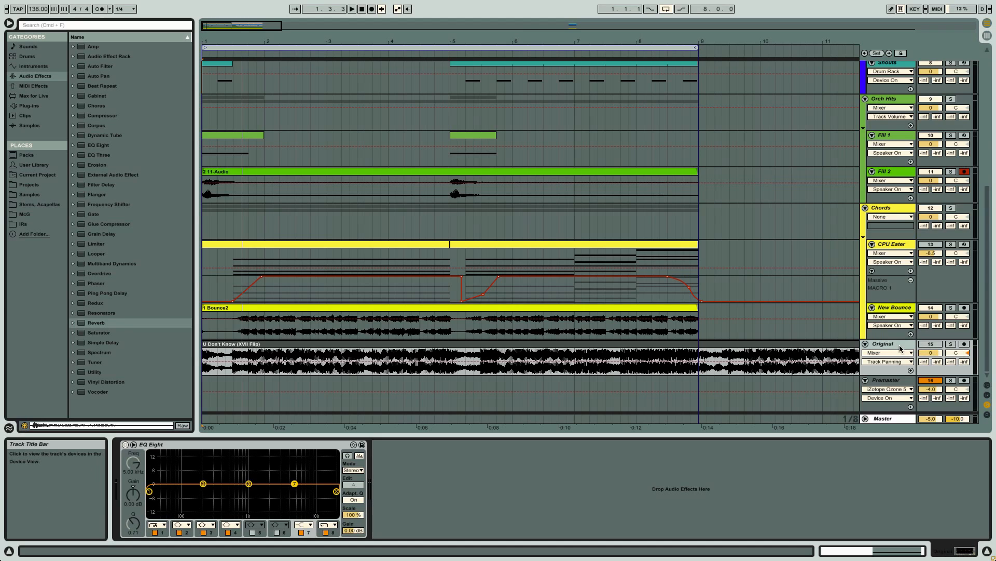
left_click(593, 343)
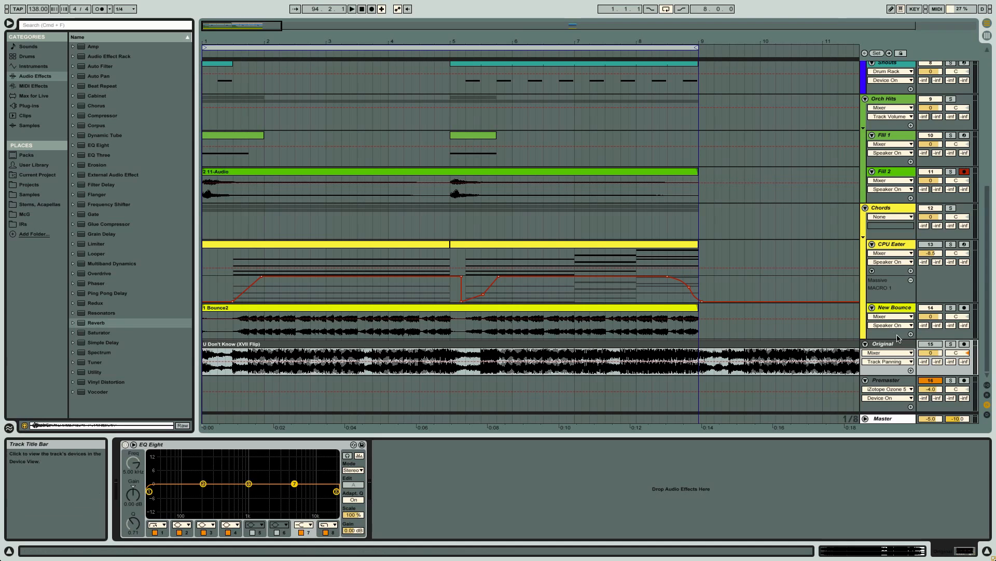
left_click(952, 344)
left_click(951, 344)
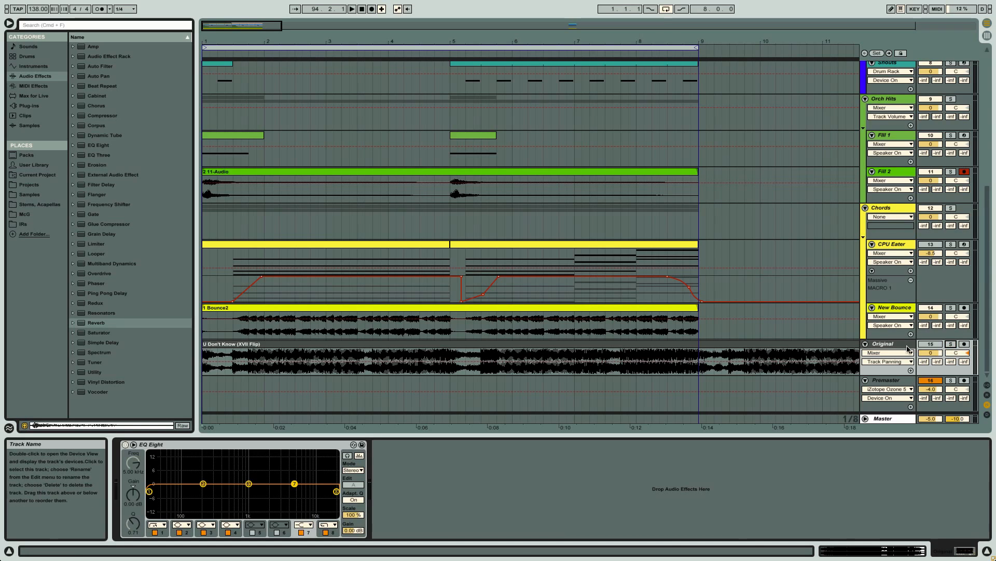
Step: Select the Premaster track to show its iZotope Ozone 5 device
left_click(898, 381)
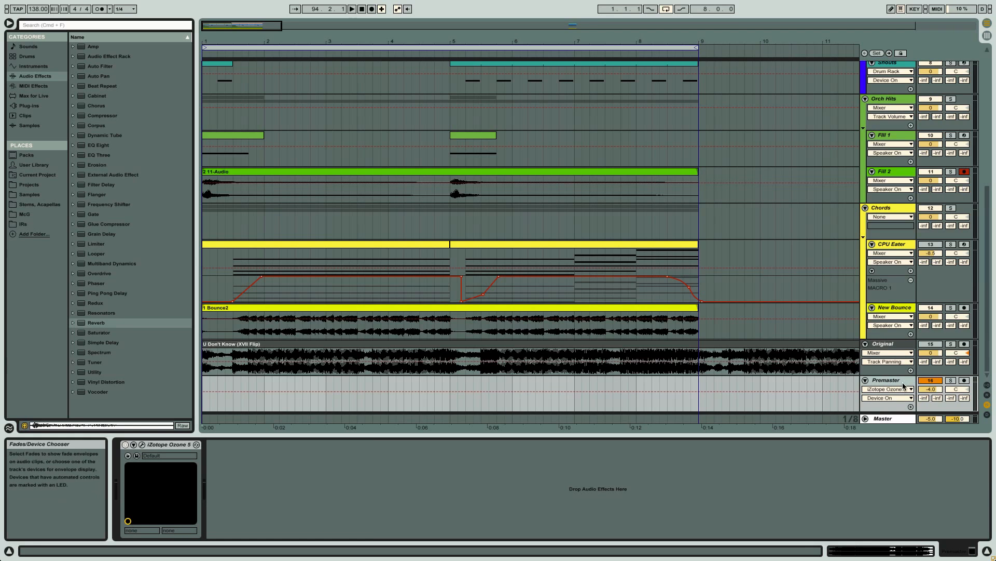
scroll(906, 384, "up", 1)
scroll(906, 385, "down", 1)
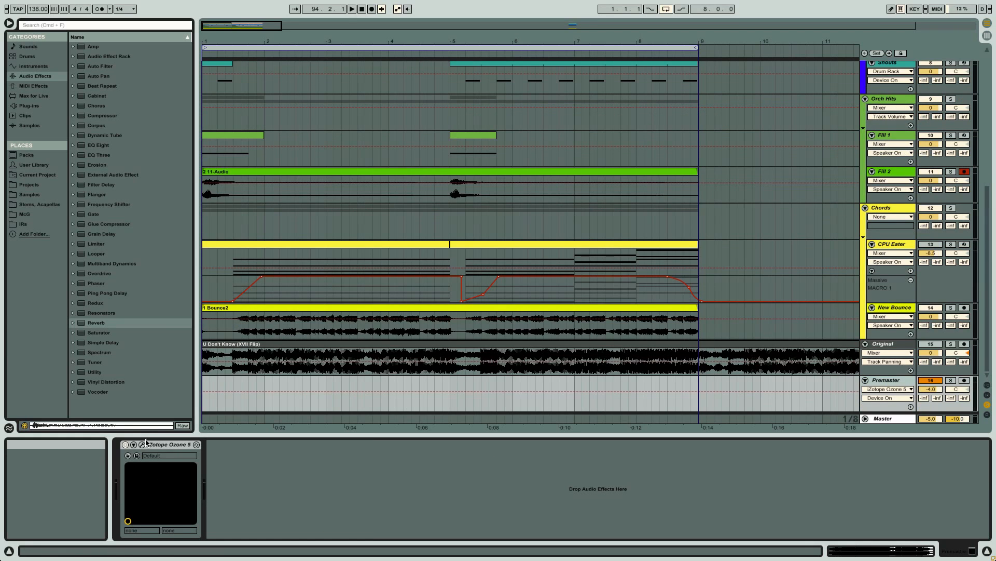
Step: Examine the output routing of the Original, Premaster and group tracks in Session View, and return to Arrangement View
key("Tab")
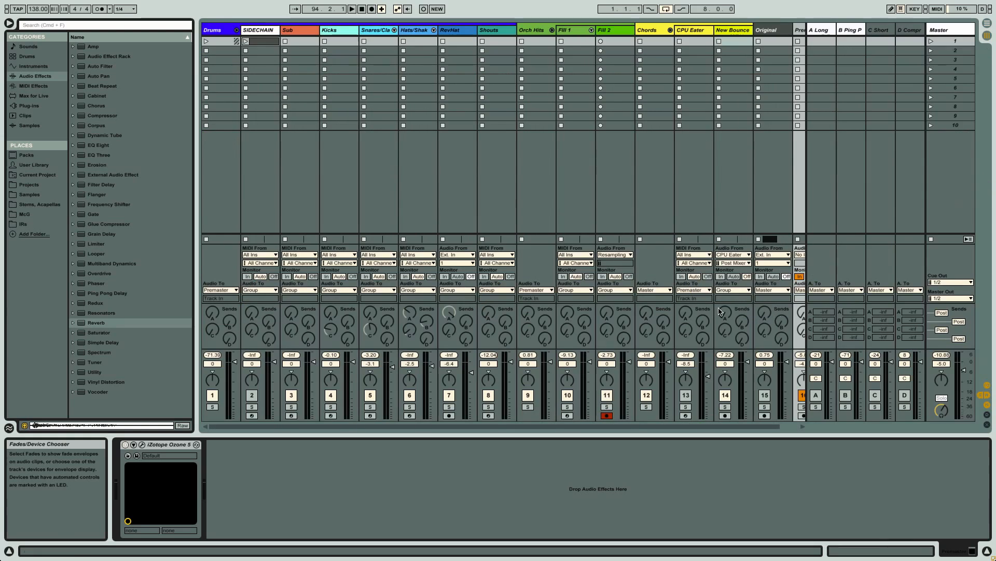
left_click(776, 32)
scroll(772, 291, "right", 1)
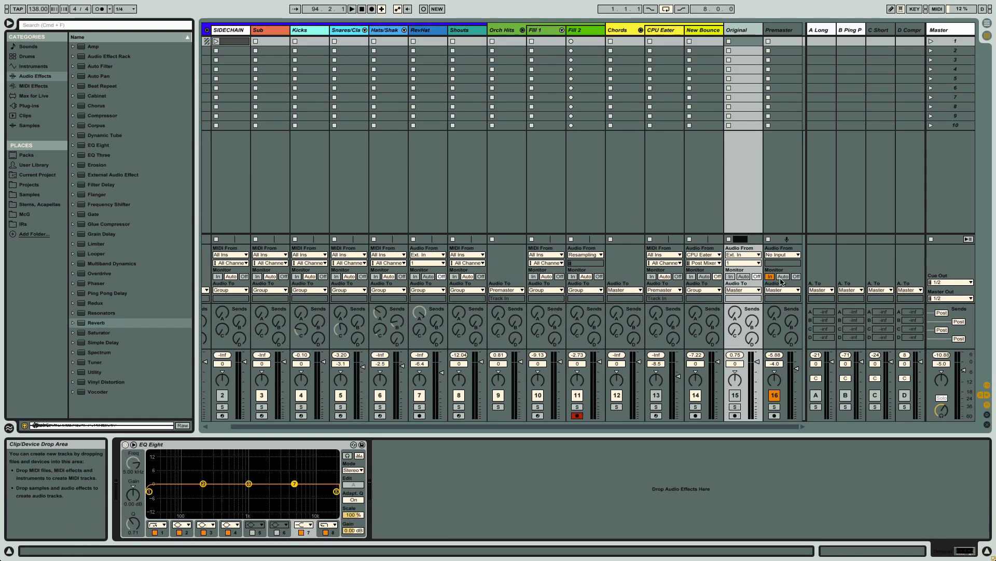
scroll(521, 253, "left", 1)
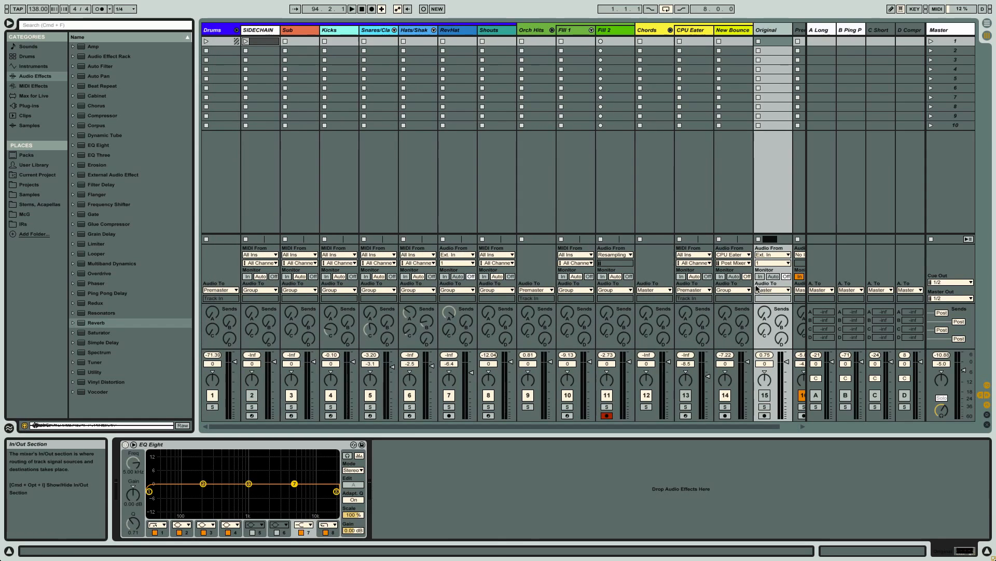
scroll(757, 292, "right", 1)
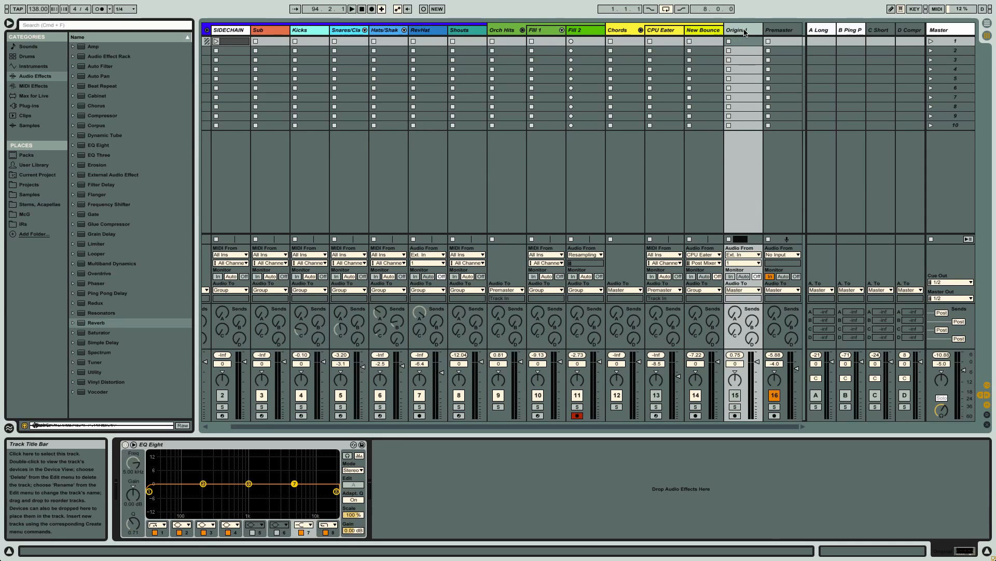
key("Tab")
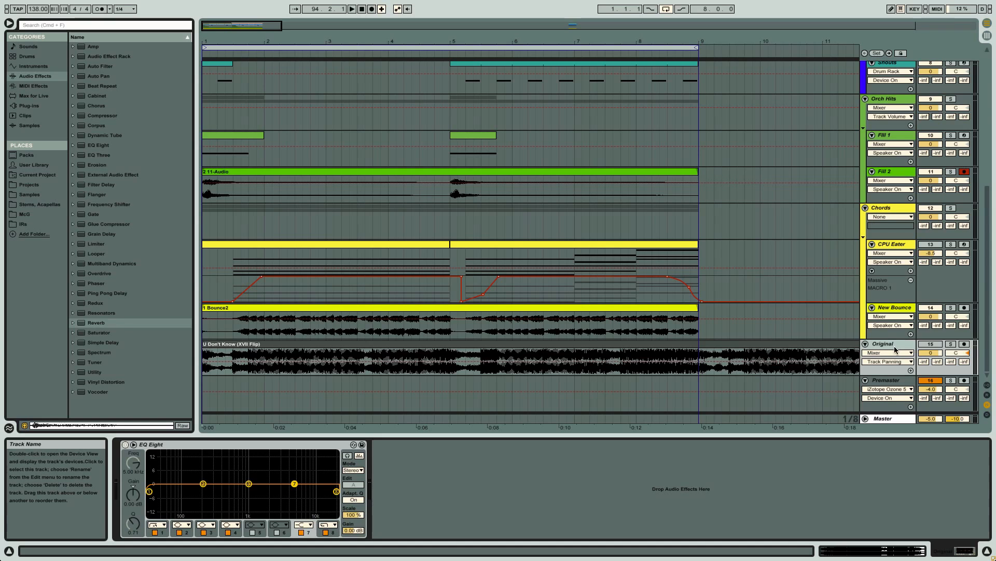
Step: Compare the device chains on the Master, Premaster and Original tracks
left_click(877, 422)
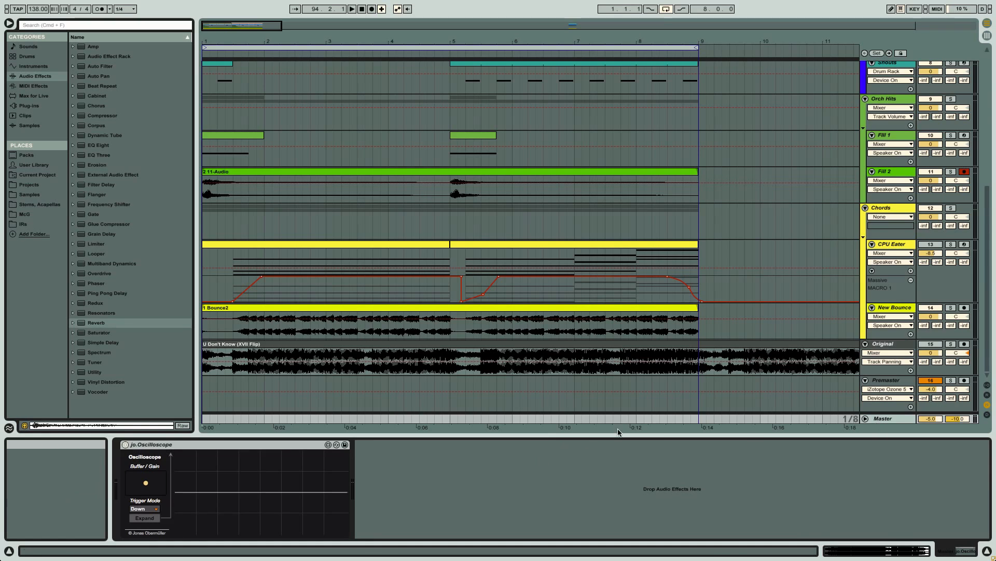
left_click(904, 385)
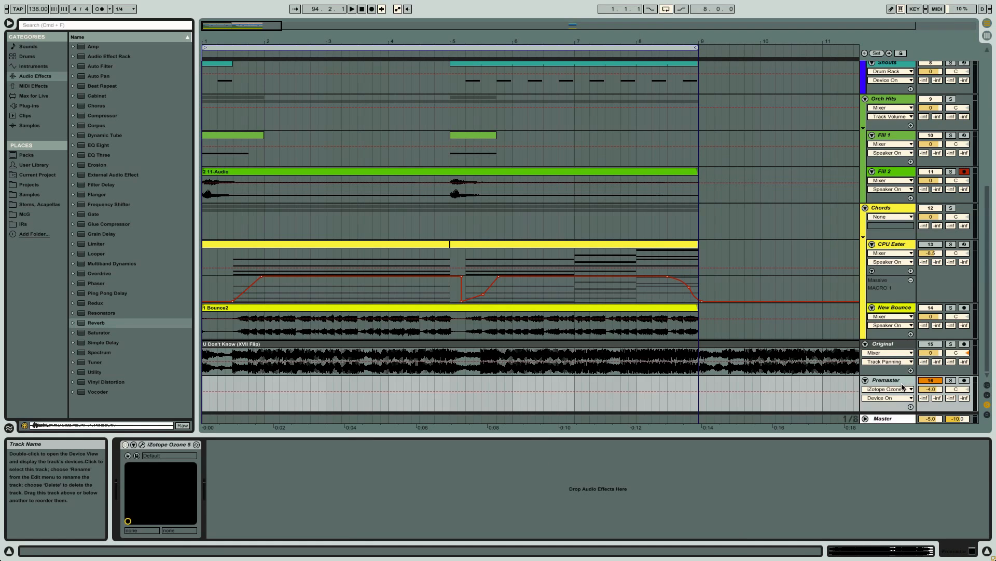
left_click(881, 421)
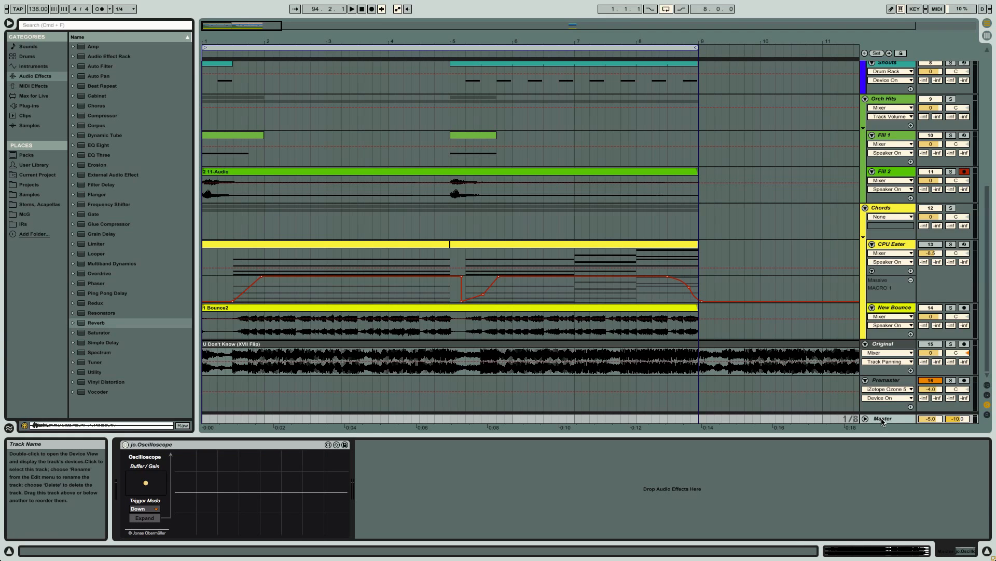
left_click(890, 347)
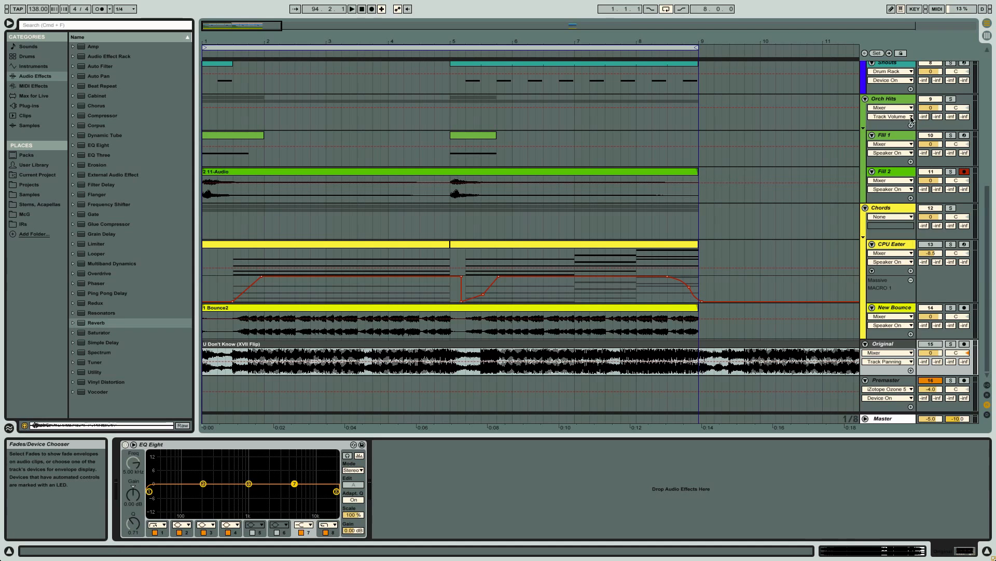
Step: Look over the arrangement's tracks up to the Drums group and select Premaster as their shared output
scroll(912, 119, "up", 10)
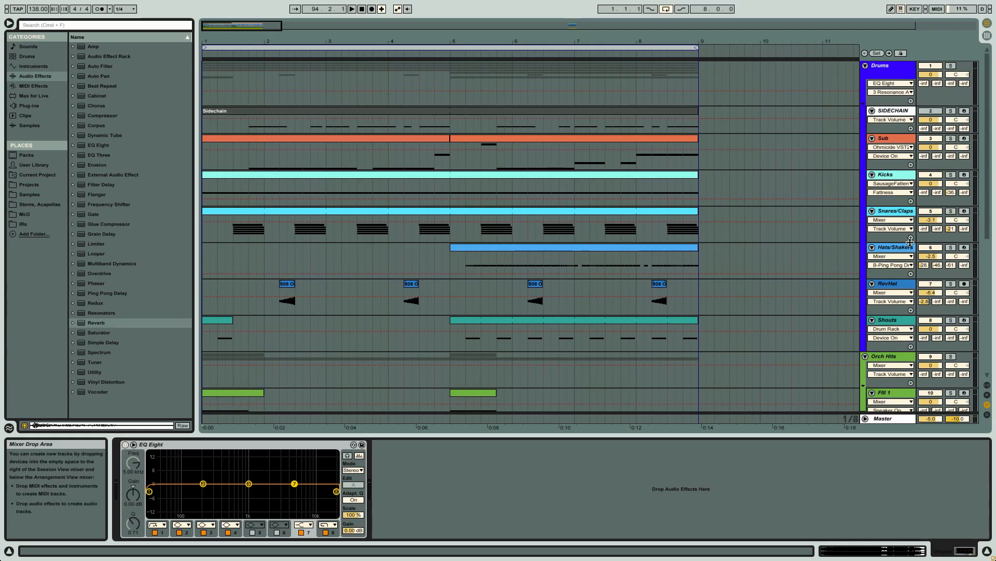
scroll(910, 242, "down", 10)
left_click(902, 381)
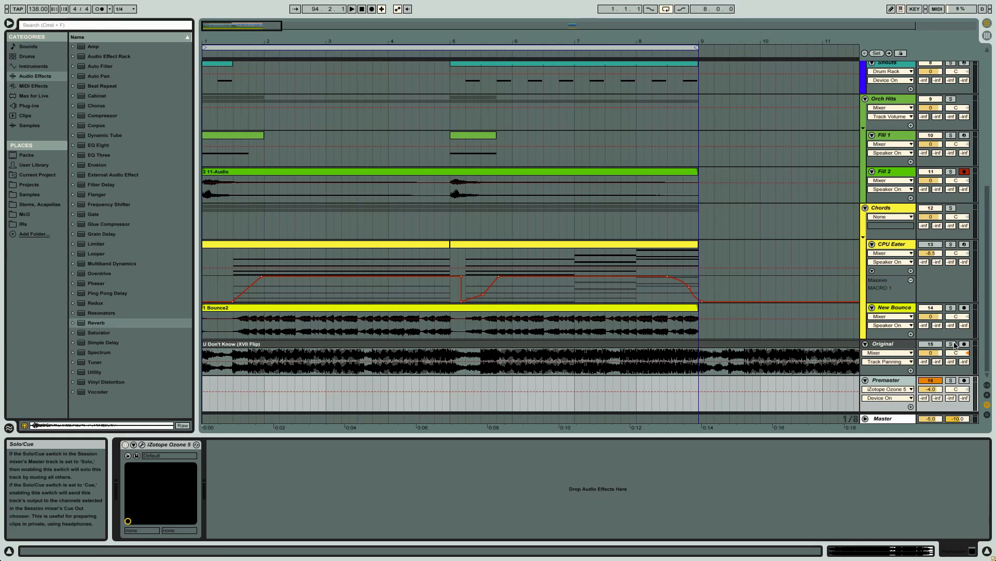
scroll(859, 319, "up", 5)
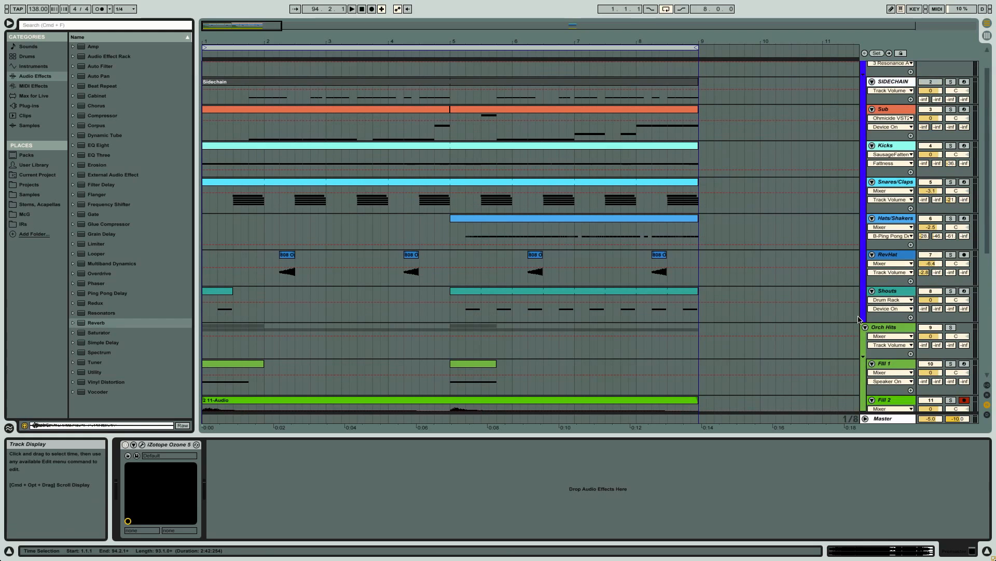